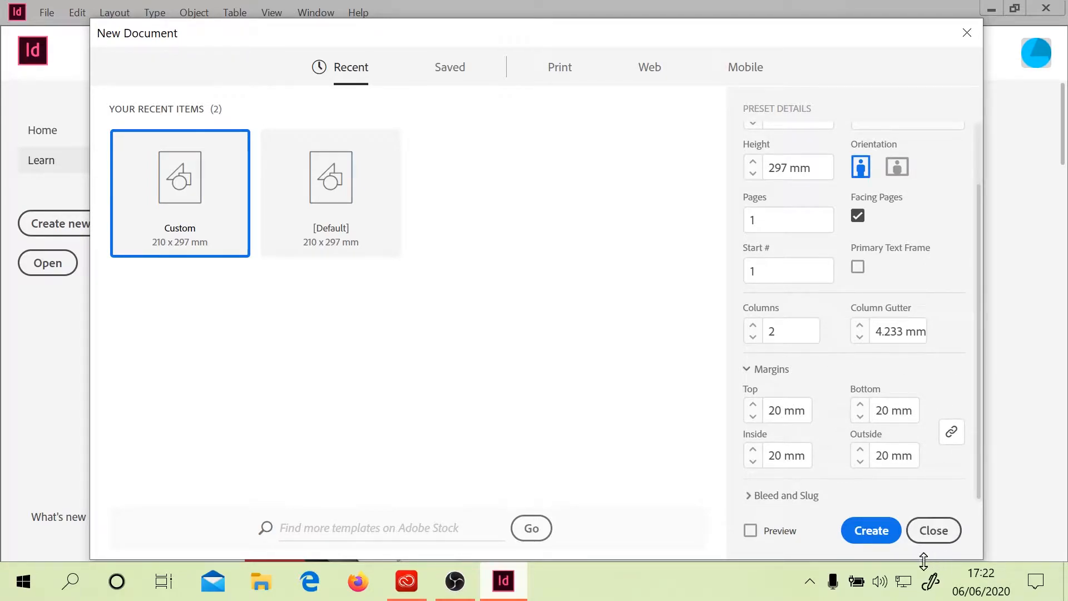
Create the two-column 210 x 297 mm document and place Rough Guide to Minecraft.docx, showing import options, in a first-column frame about 77.5 x 24 mm.
click(866, 536)
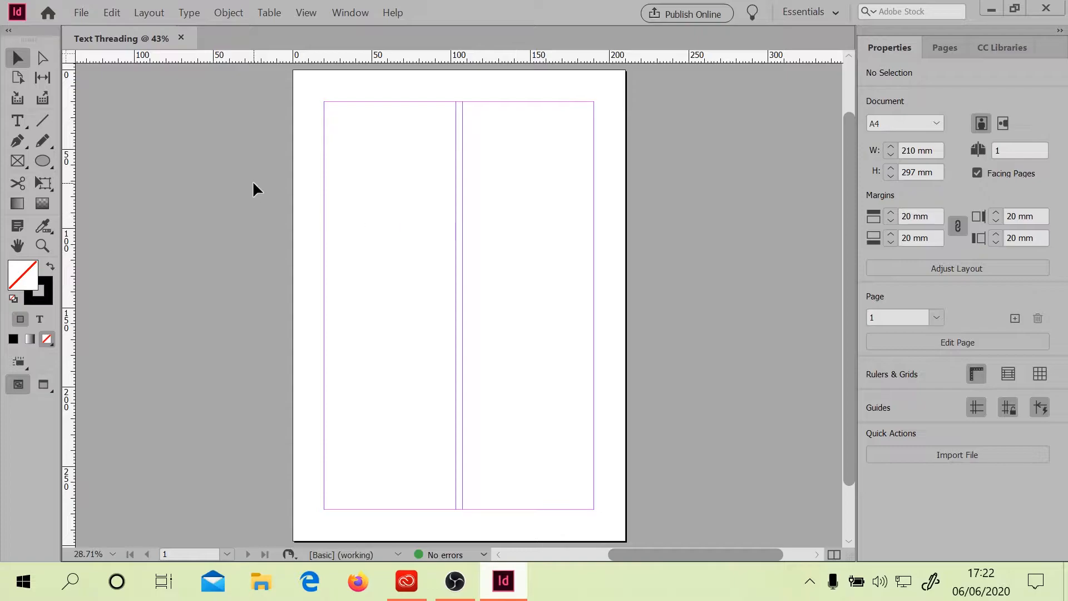
click(81, 12)
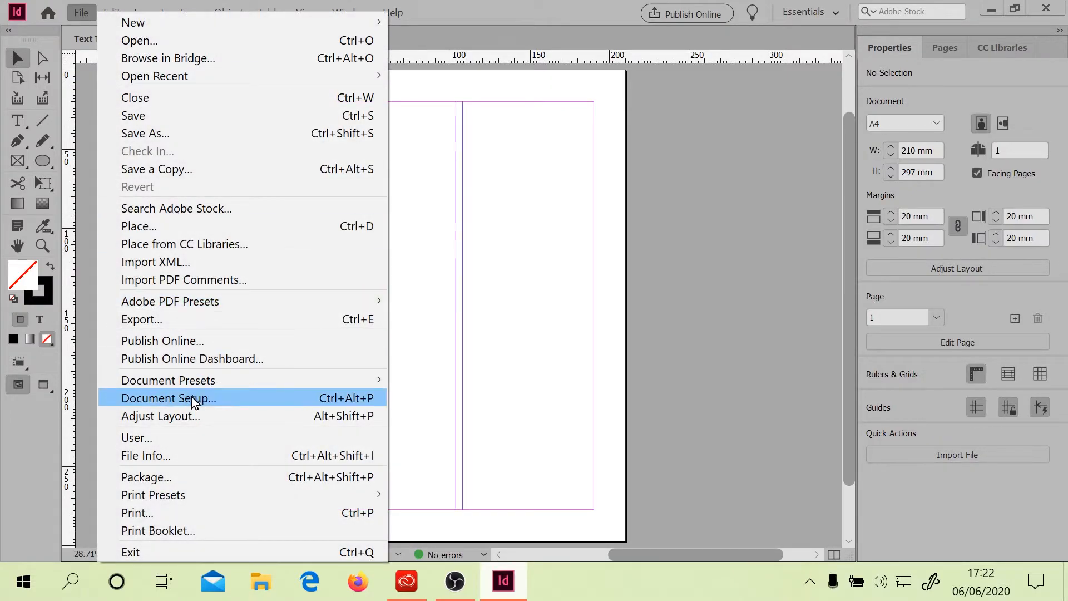
click(165, 225)
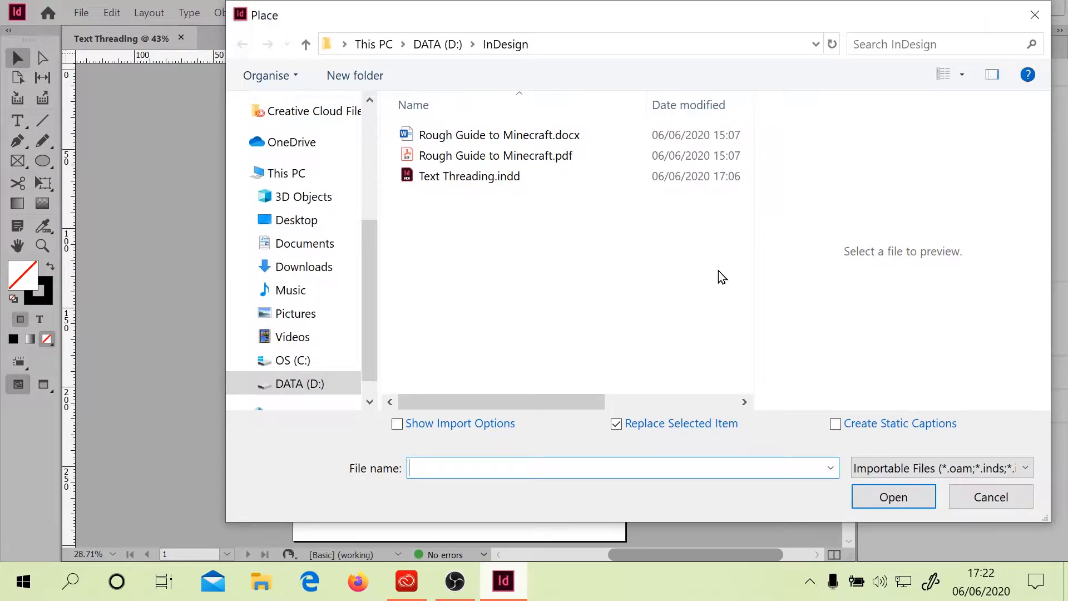
click(494, 136)
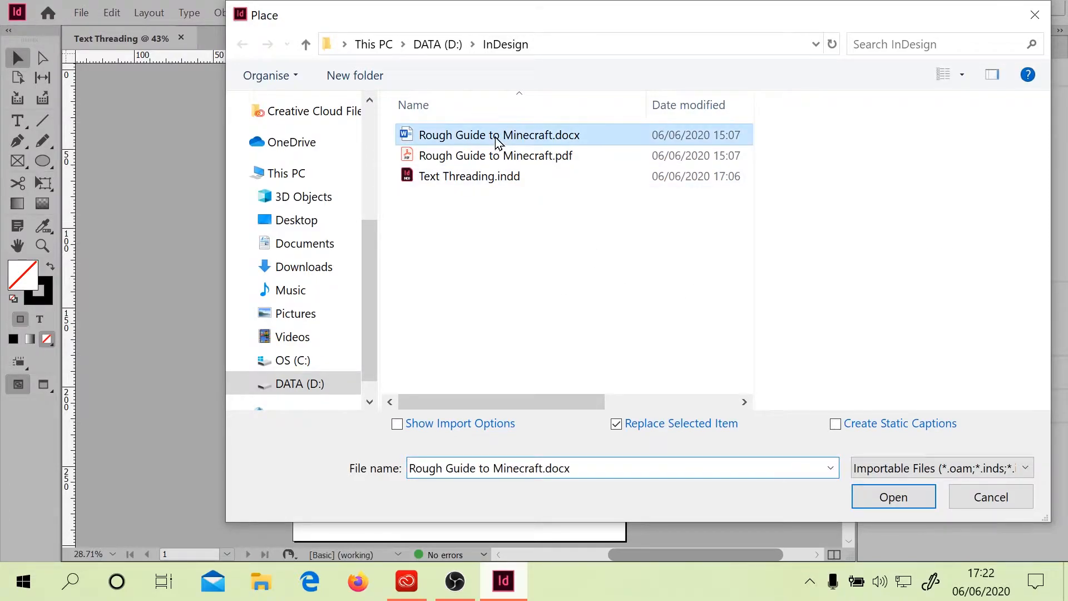
mouse_move(1042, 141)
mouse_down()
mouse_move(1055, 356)
mouse_move(1048, 136)
mouse_up()
click(397, 425)
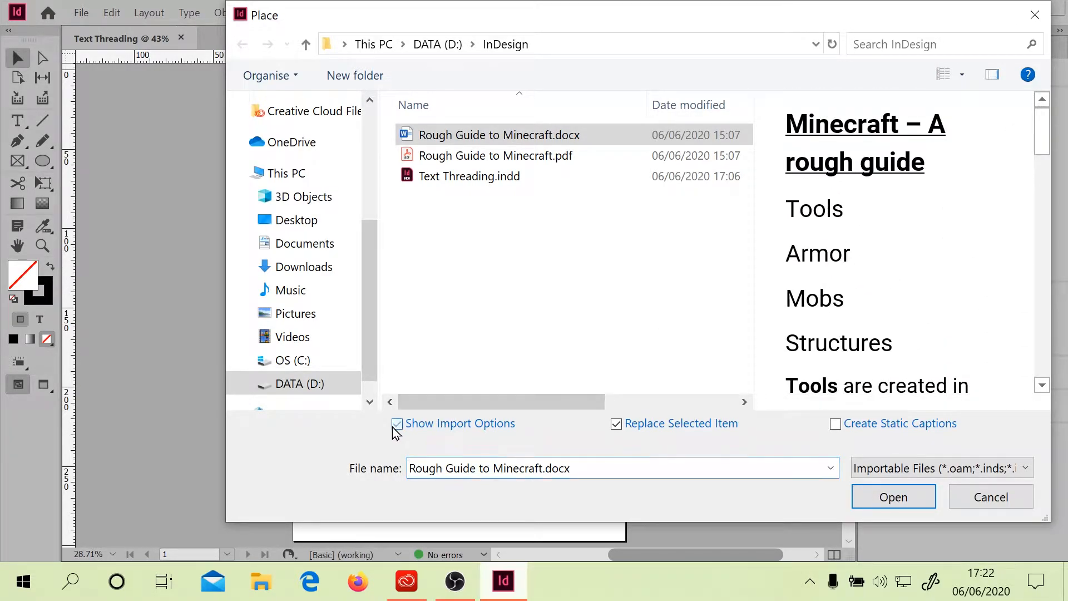
click(880, 505)
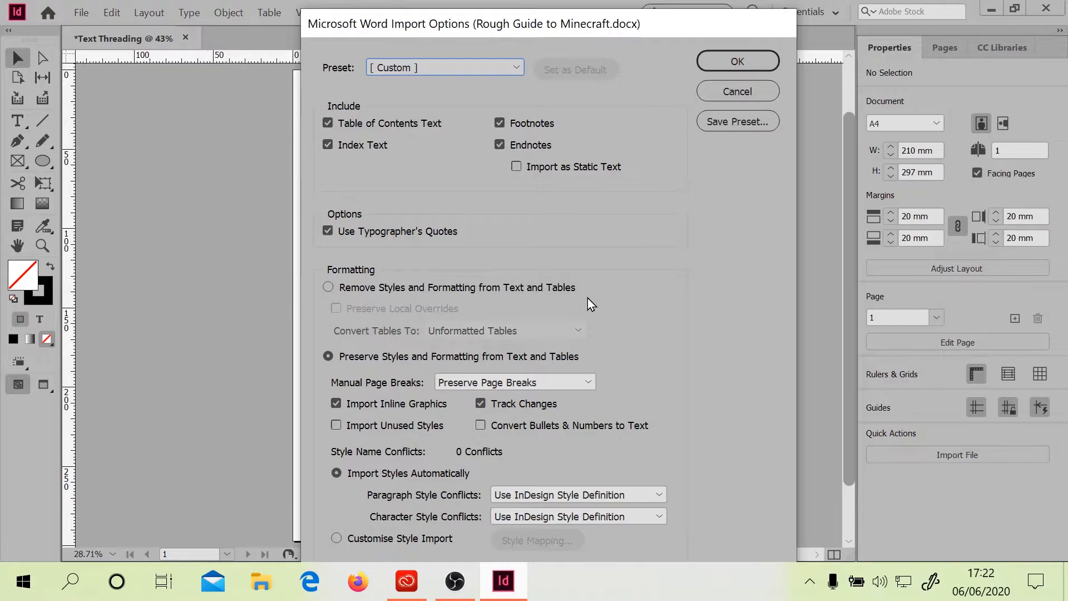
click(722, 68)
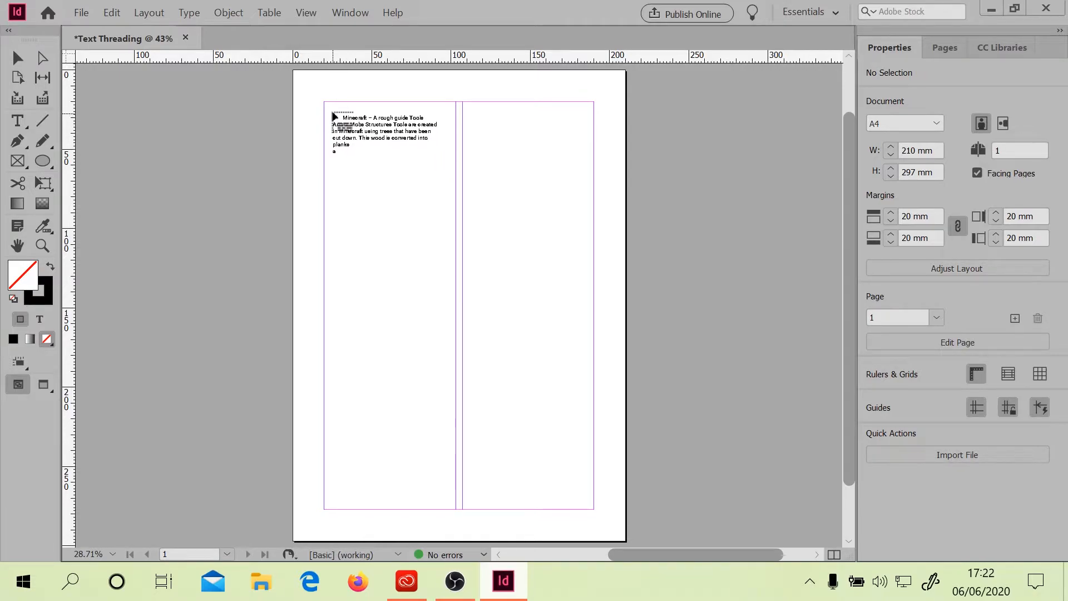
drag(328, 108, 453, 145)
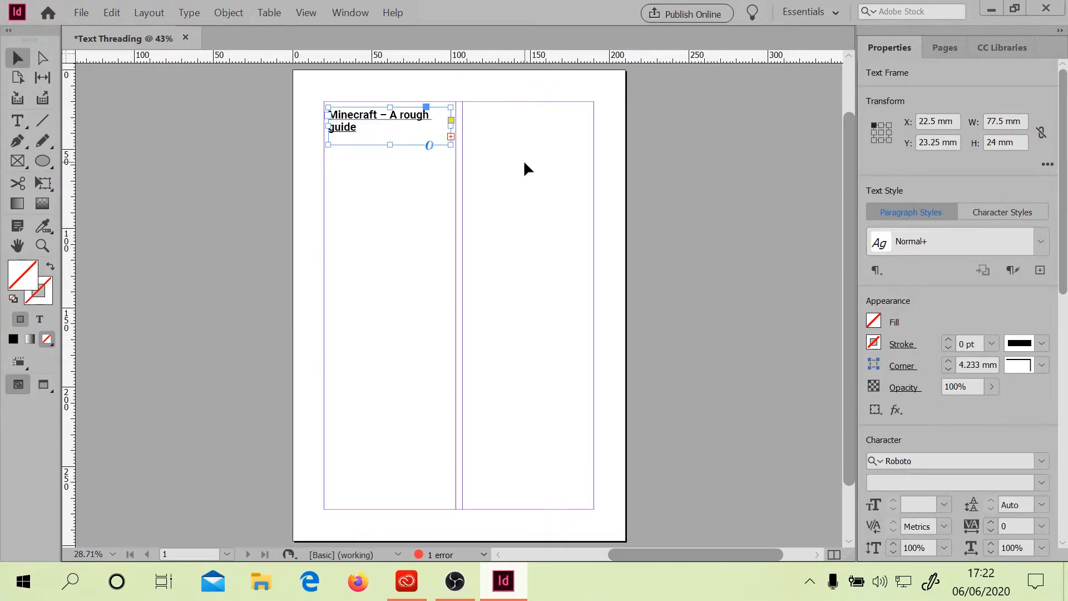
Thread the overset text into a frame below the title about 77.5 mm wide and 20 mm high, split into two text columns.
click(451, 136)
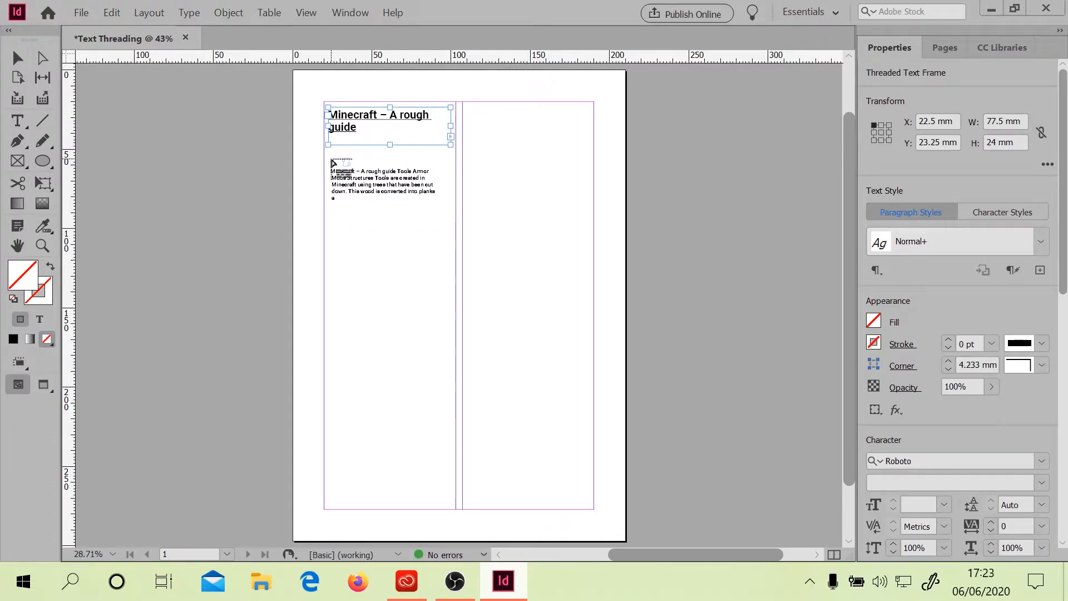
drag(328, 159, 455, 229)
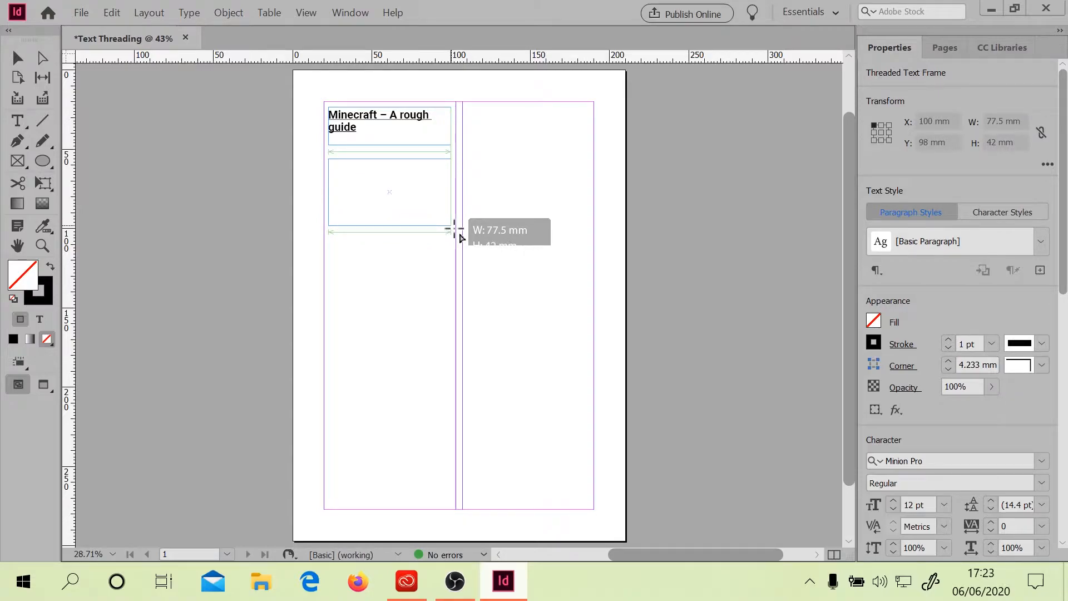
drag(455, 229, 454, 228)
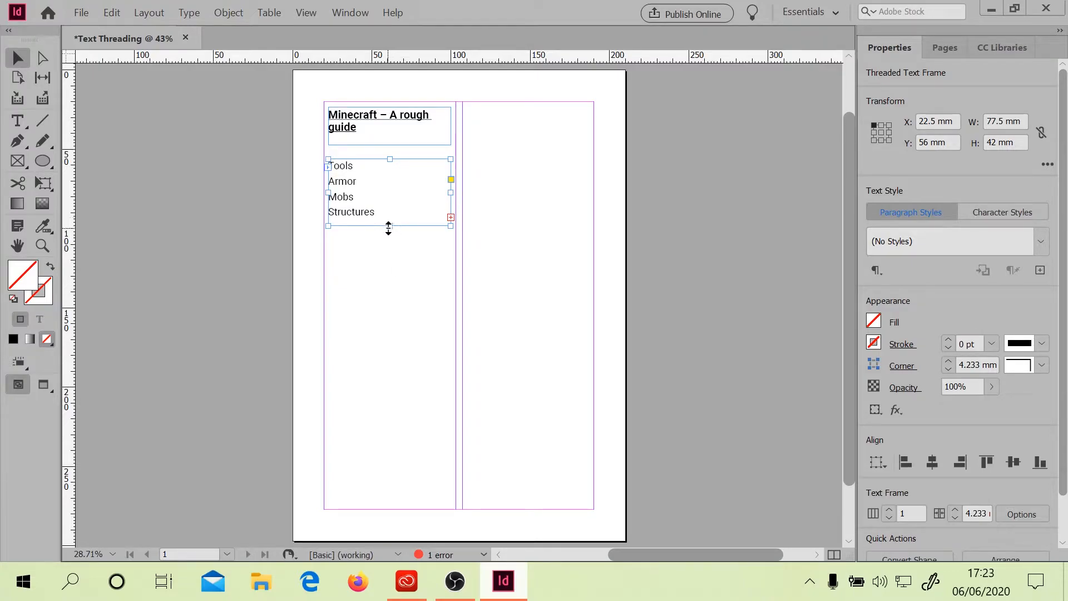
drag(389, 228, 381, 191)
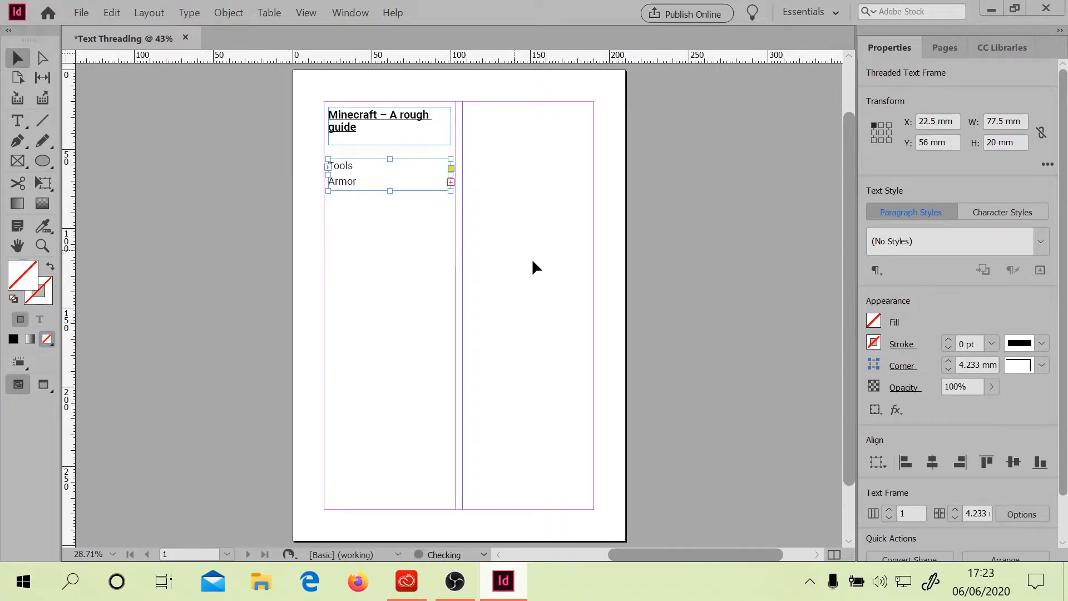
click(890, 509)
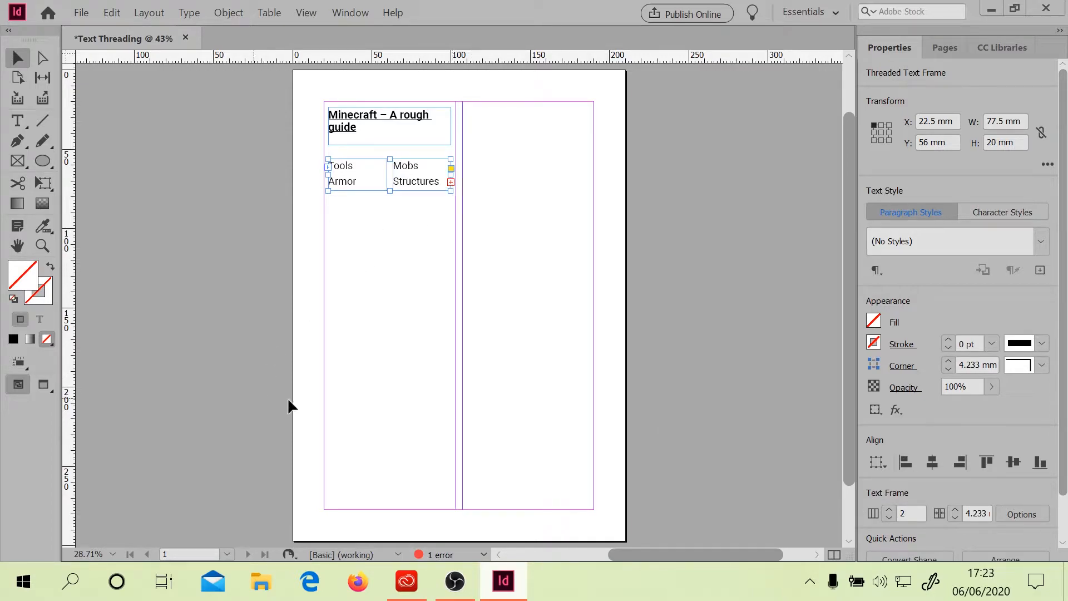
click(113, 553)
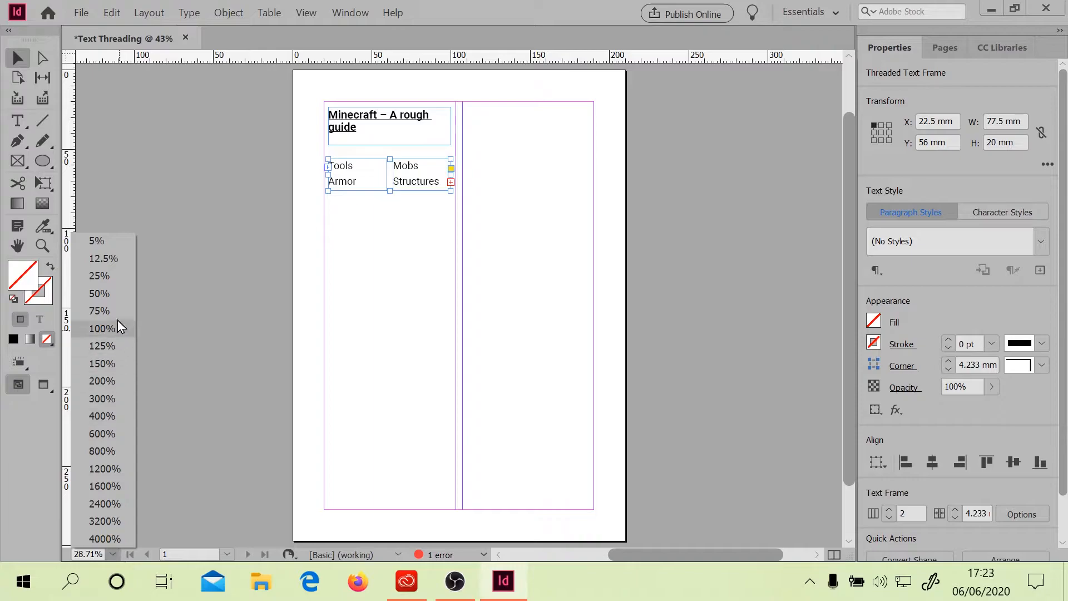
click(110, 294)
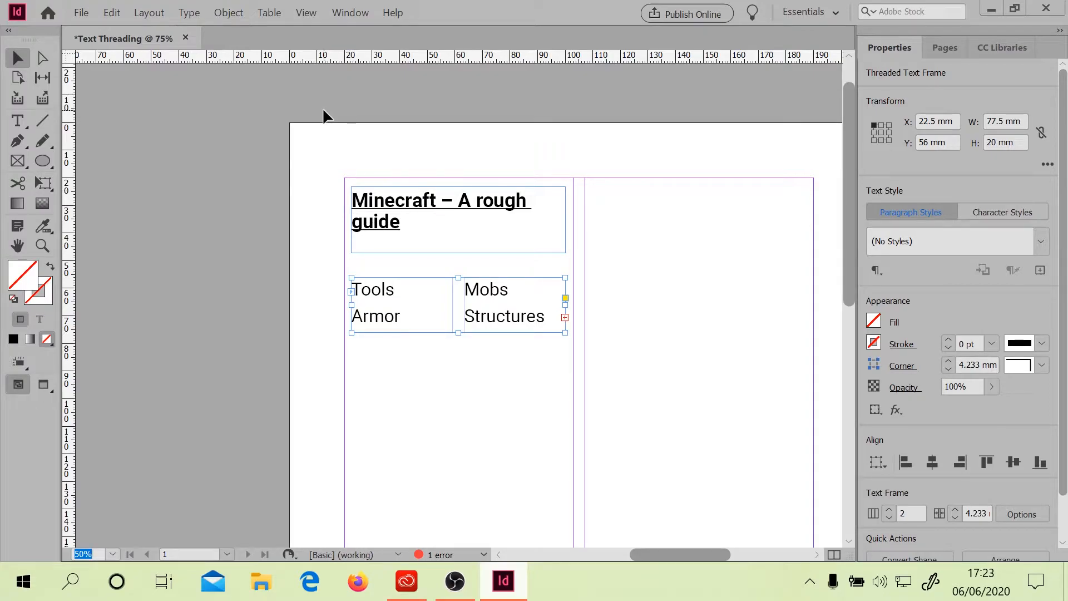
click(306, 13)
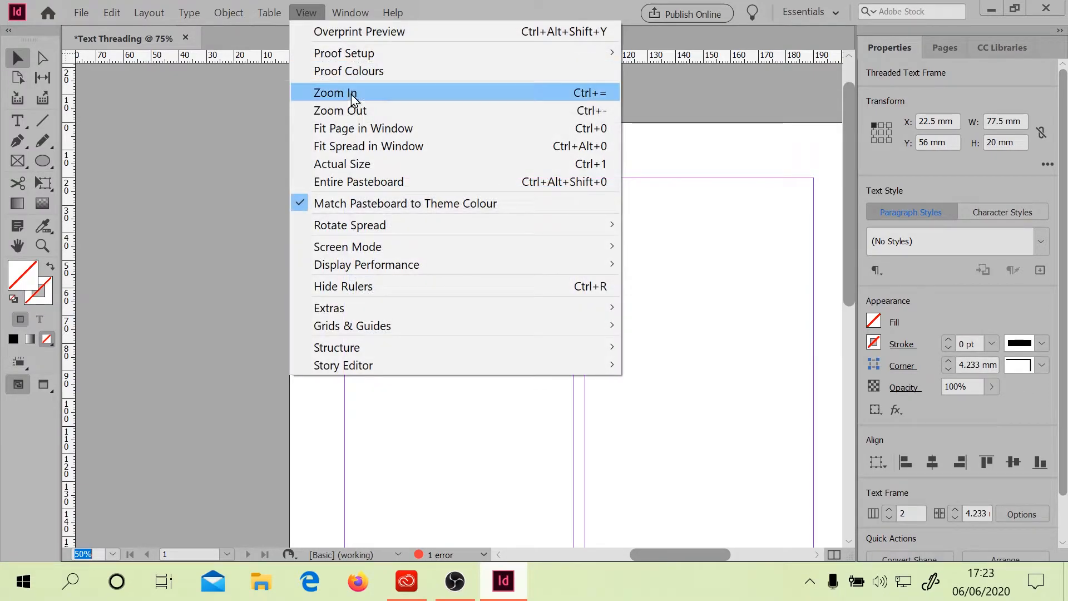
click(352, 126)
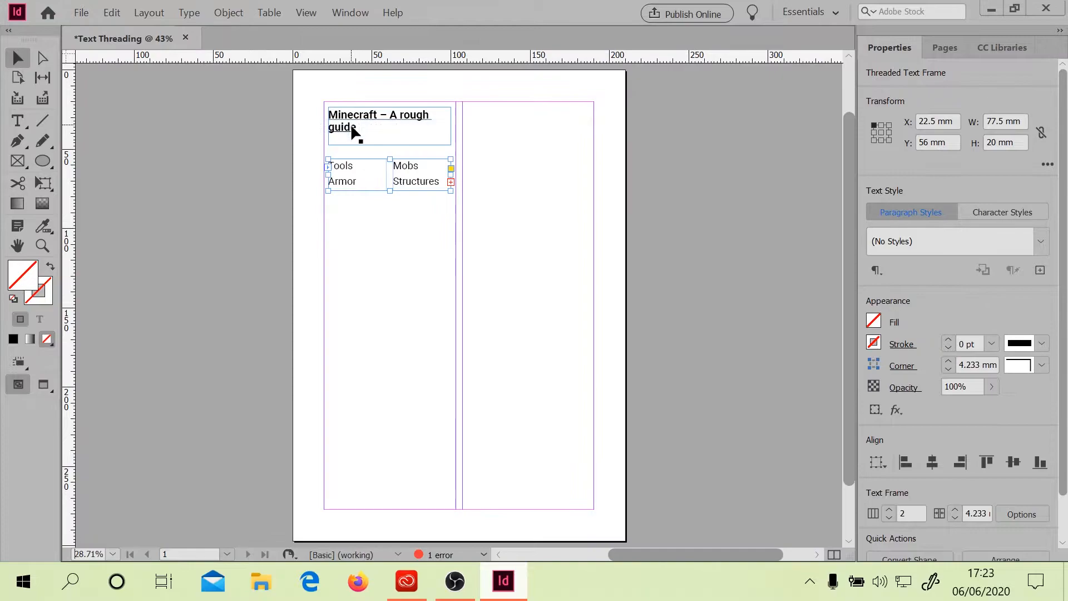
Thread the overset text from the two-column list frame into a frame below it about 77.5 x 68.5 mm.
click(451, 182)
click(327, 211)
drag(327, 205, 450, 314)
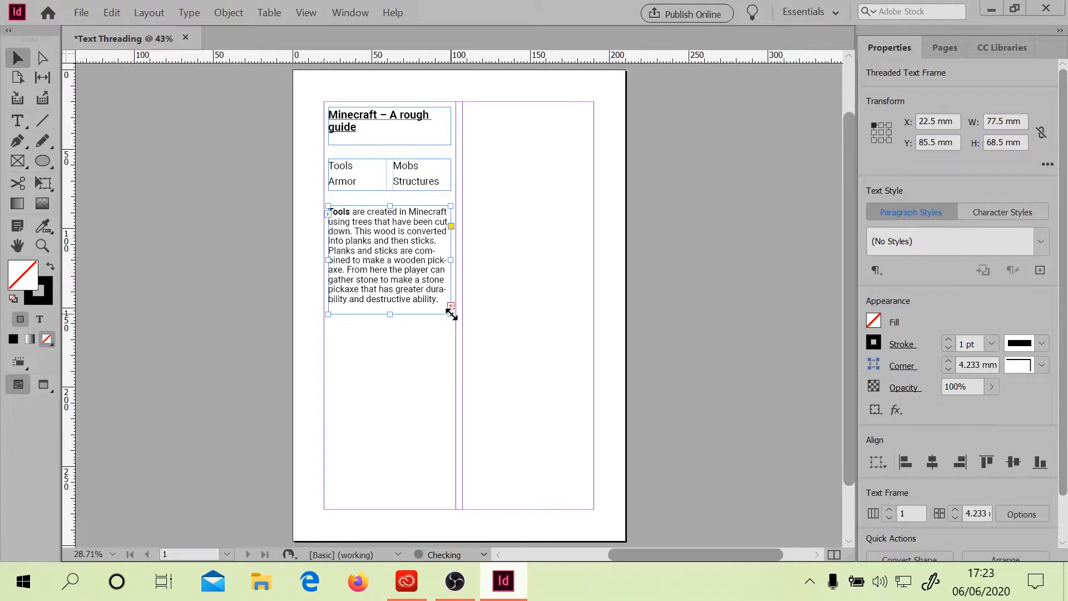
Thread the remaining text into a frame about 77.5 mm wide in the page's second column and fit its height to the text.
click(451, 305)
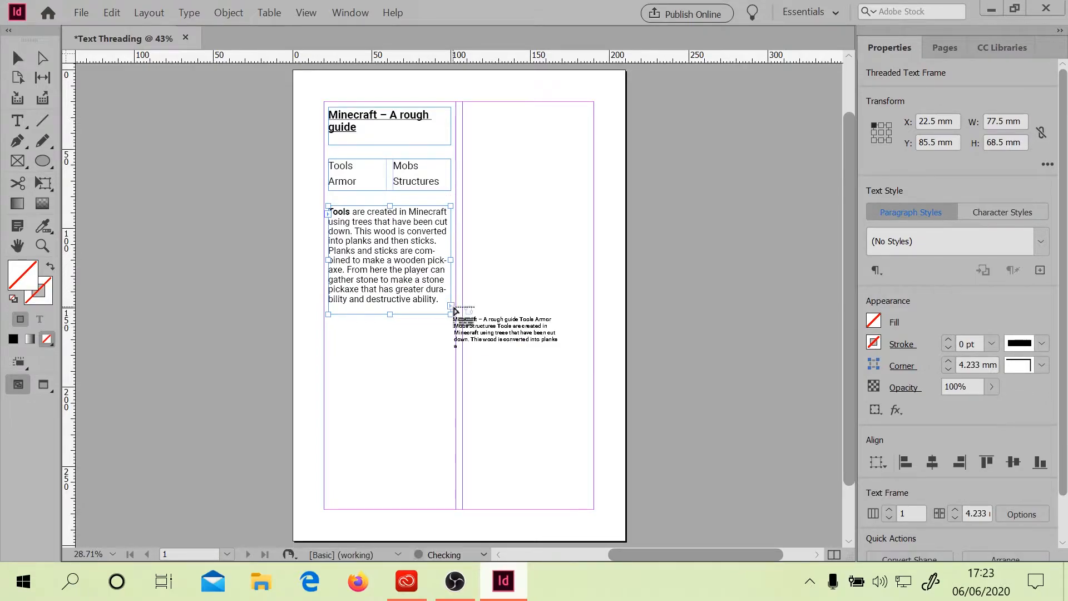
drag(468, 107, 592, 318)
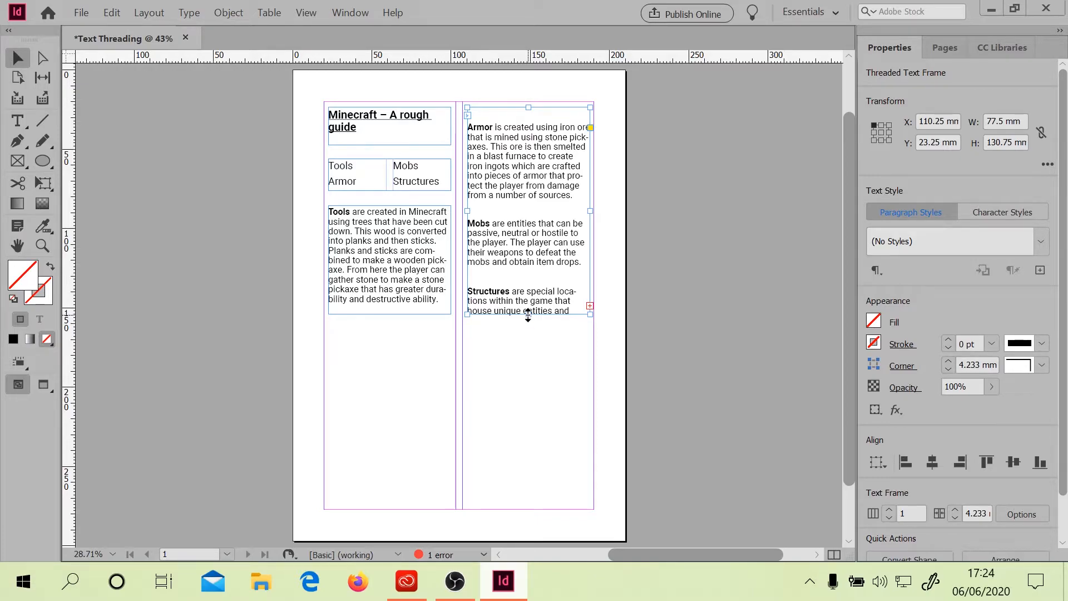
double_click(528, 313)
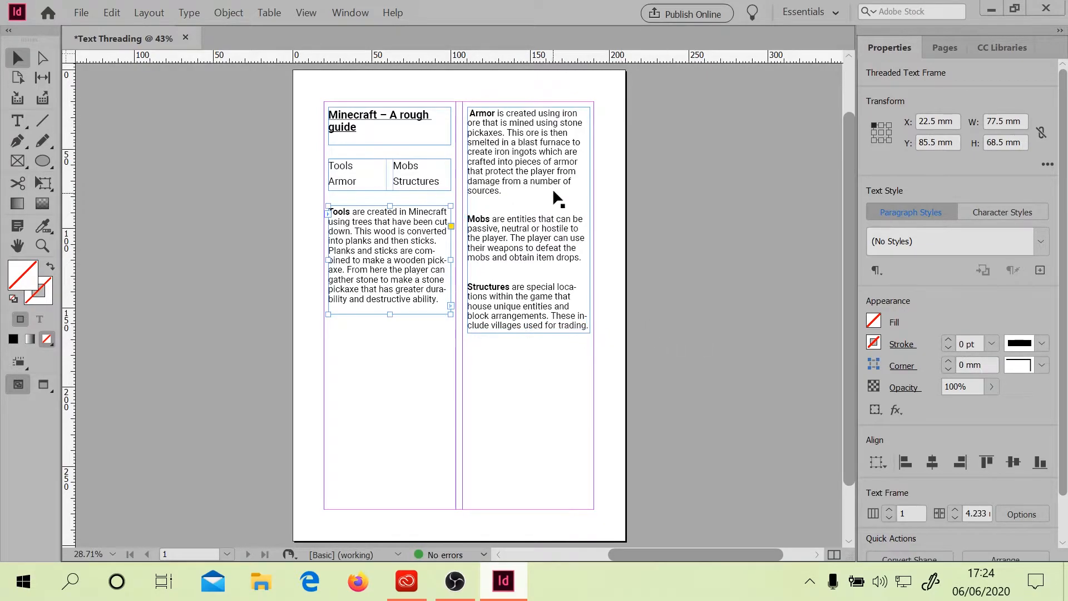
Show the text threads linking the frames.
click(301, 13)
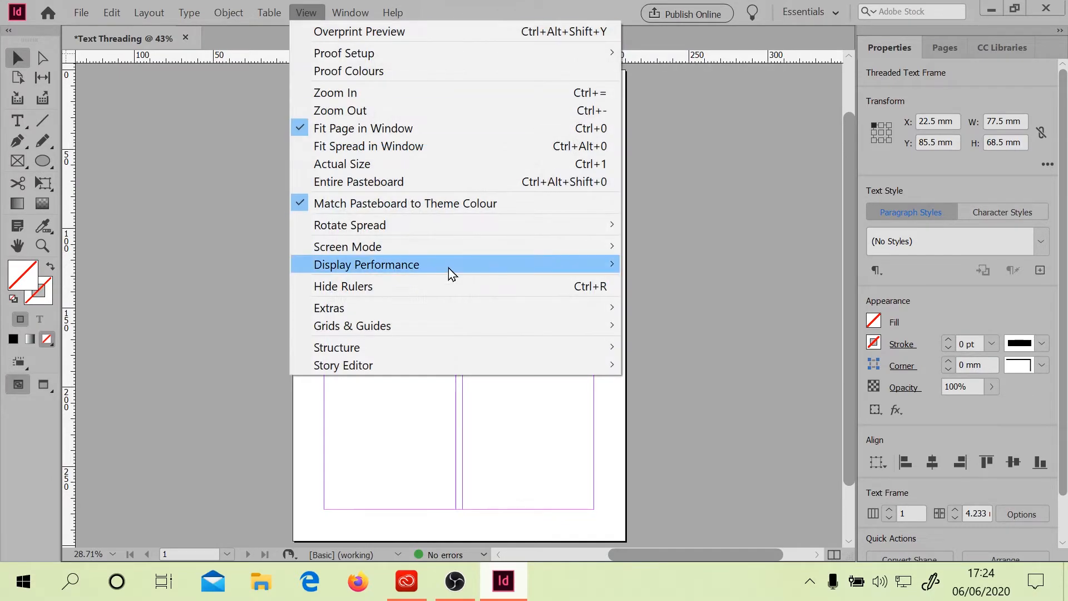
mouse_move(458, 303)
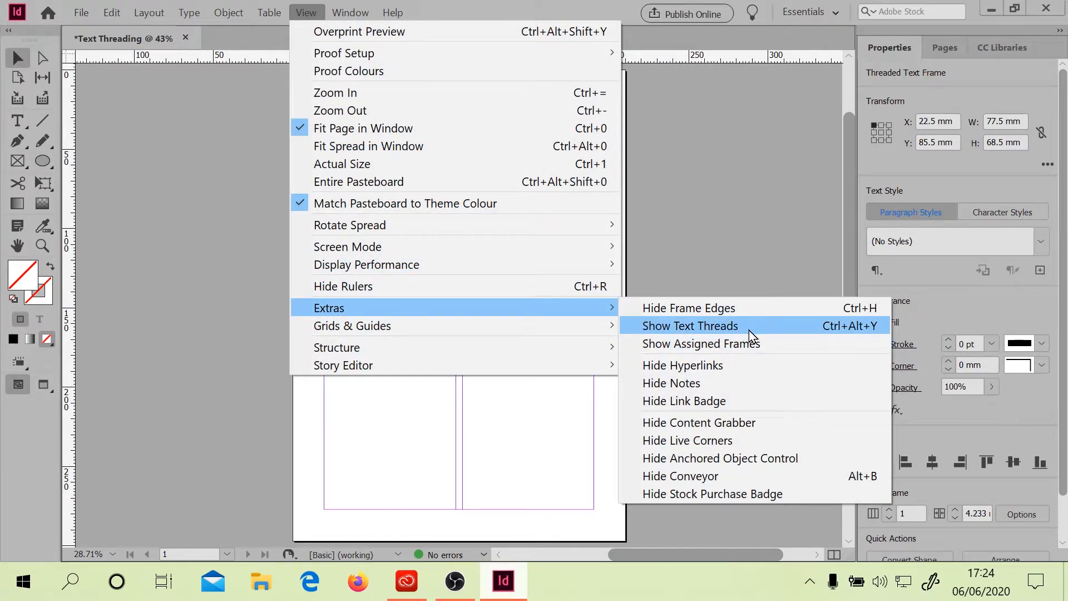
click(749, 329)
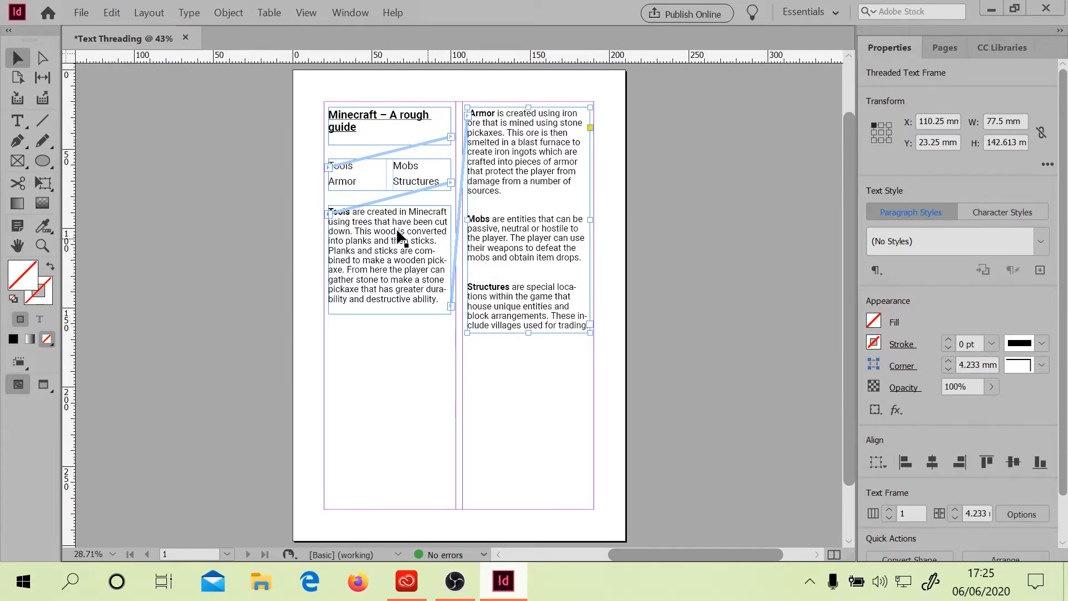
Shorten the Tools paragraph frame to about 63 mm, align its lower edge with the second-column frame, and lower the list frame to even the gaps.
click(380, 282)
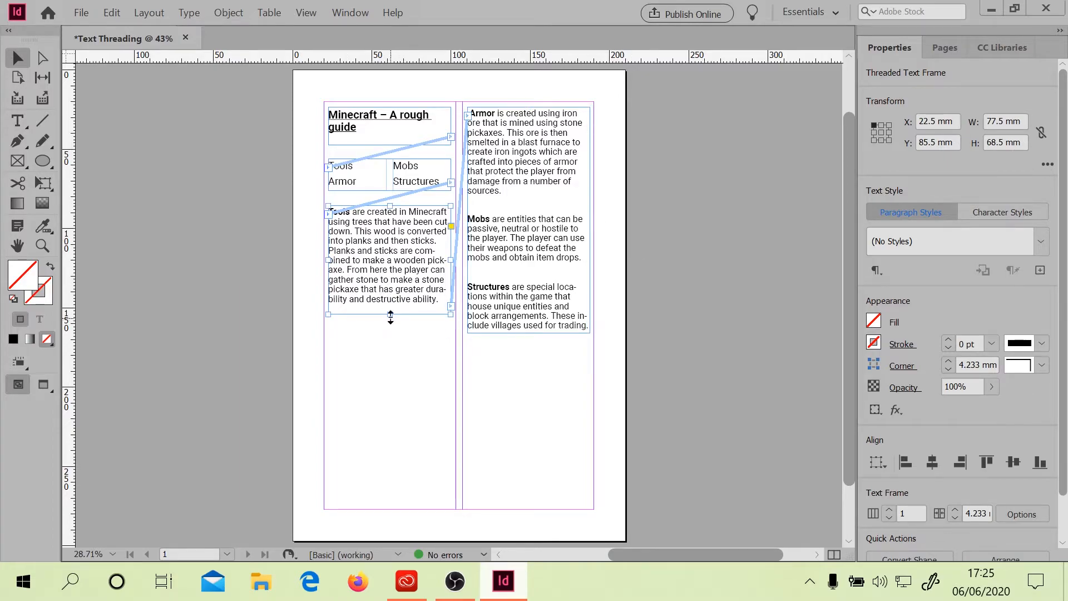
mouse_move(389, 316)
mouse_down()
mouse_move(389, 393)
mouse_move(390, 305)
mouse_up()
drag(376, 252, 387, 287)
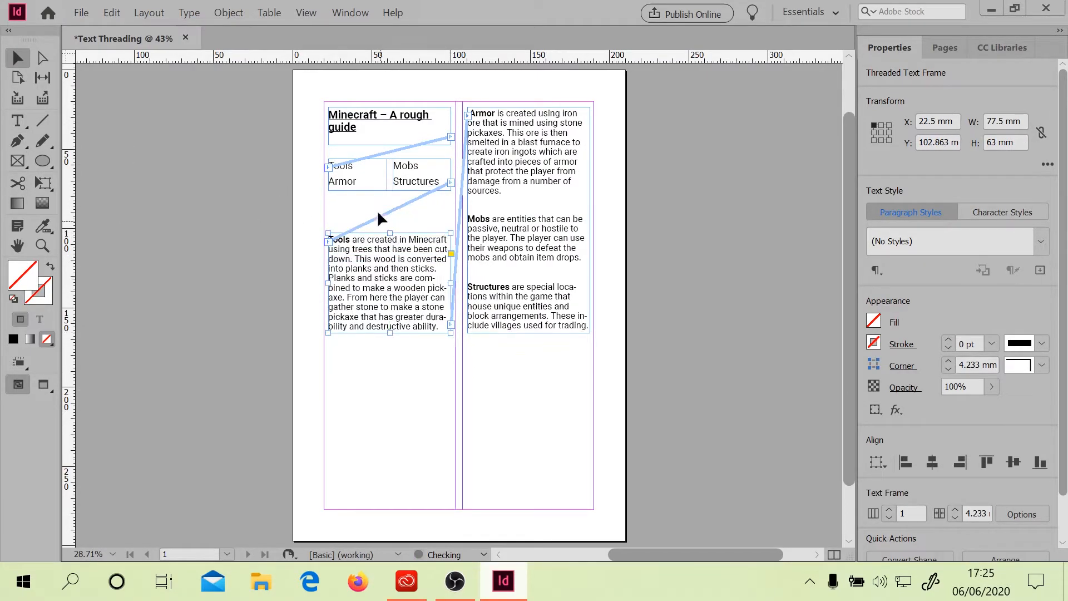
mouse_move(370, 174)
mouse_down()
mouse_move(370, 199)
mouse_move(369, 189)
mouse_up()
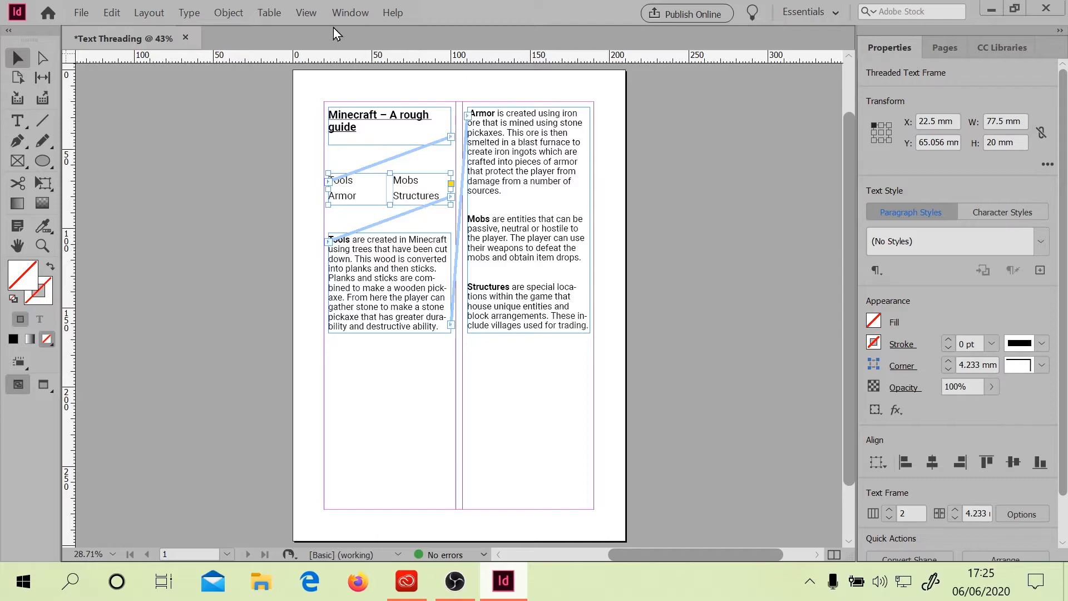
Hide the text threads between the frames.
click(313, 17)
mouse_move(408, 307)
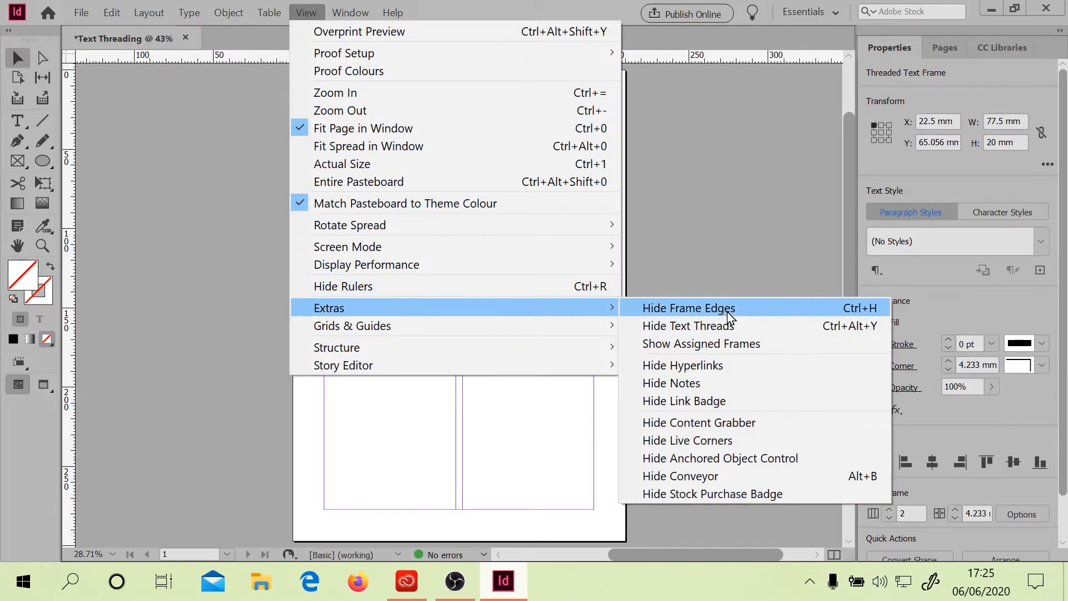
click(705, 331)
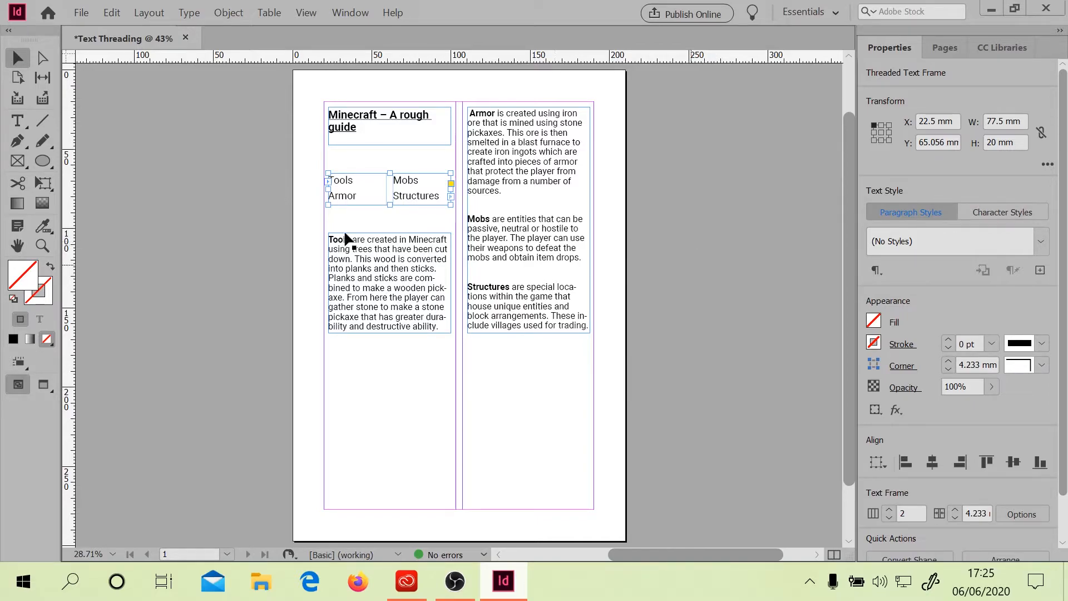
Set the title "Minecraft – A rough guide" in all caps and fill its text with the cyan C=100 M=0 Y=0 swatch.
double_click(377, 124)
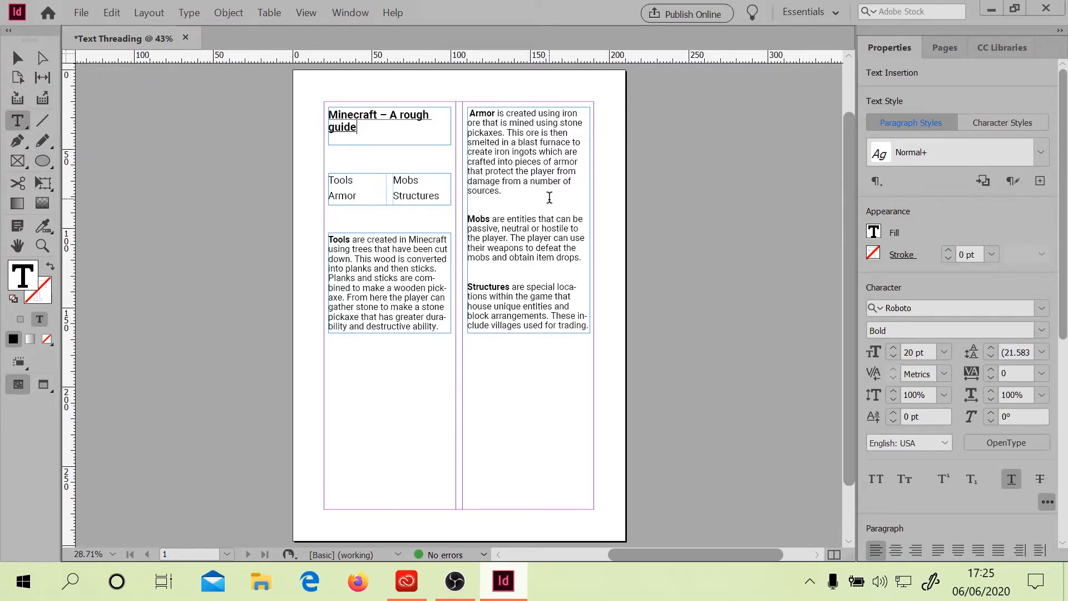
drag(382, 130, 317, 110)
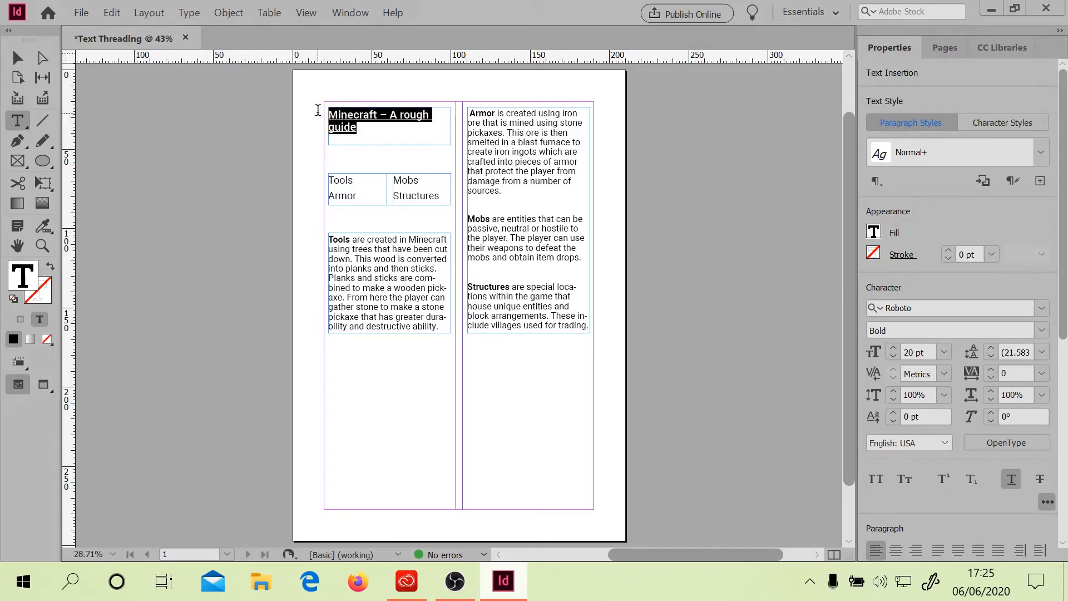
click(876, 479)
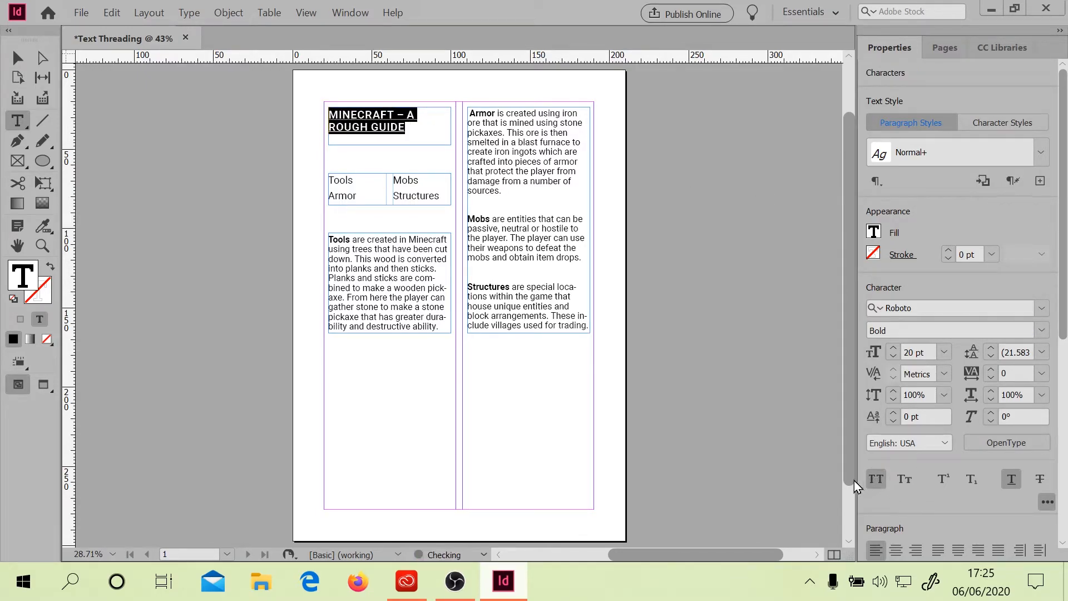
click(873, 231)
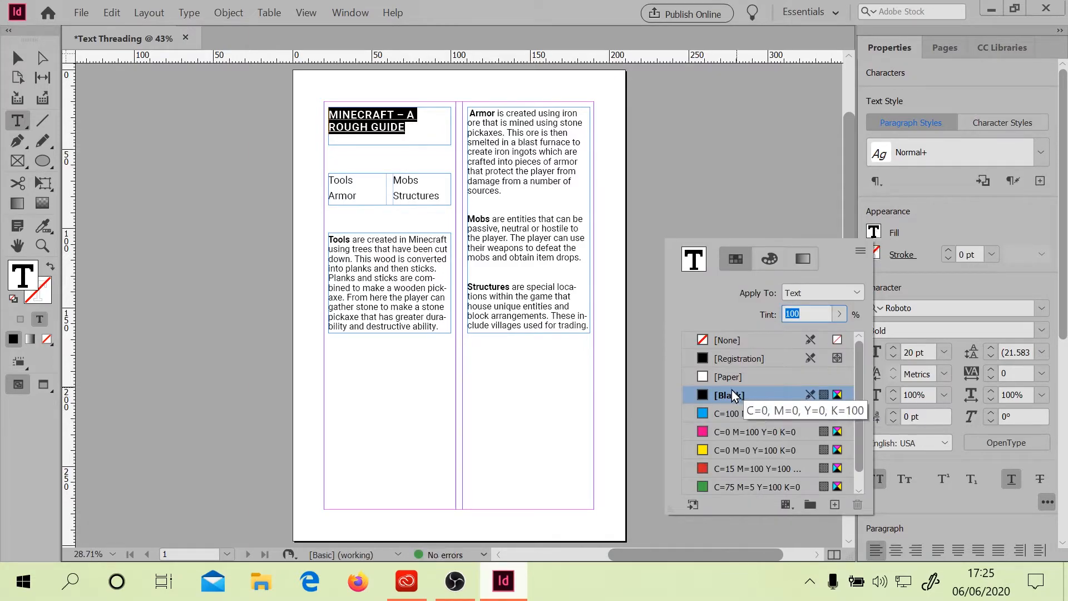
click(724, 413)
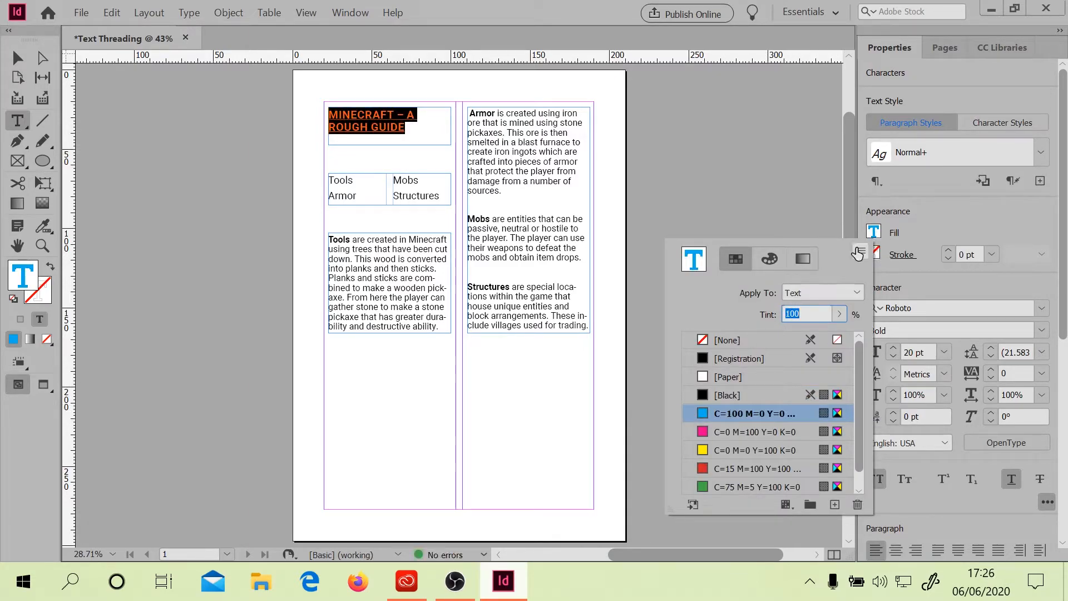
click(694, 204)
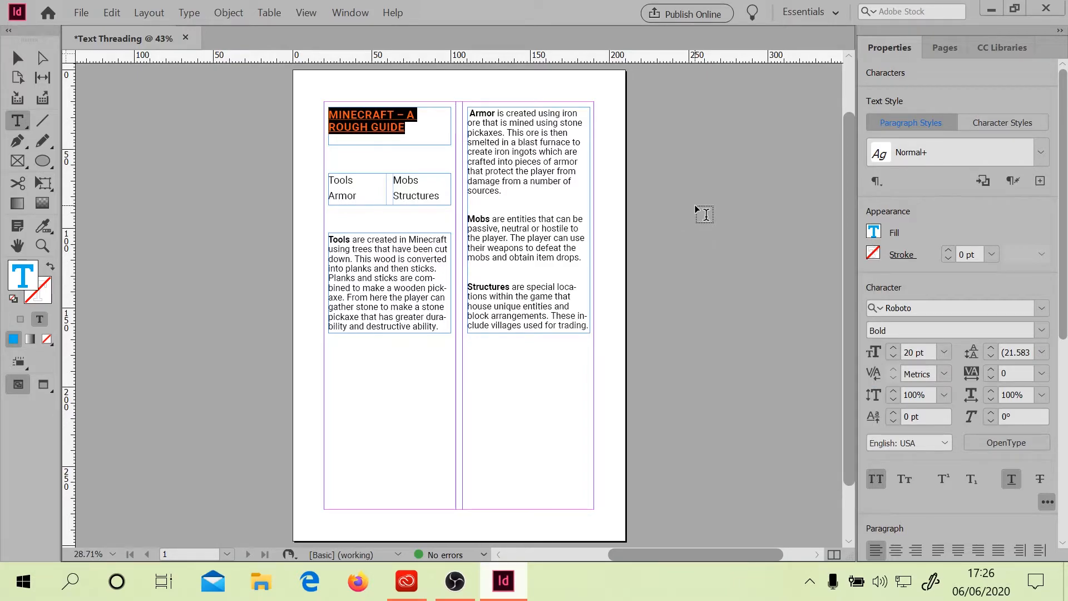
Fill the list frame containing Tools, Armor, Mobs and Structures with the [Black] swatch.
click(369, 194)
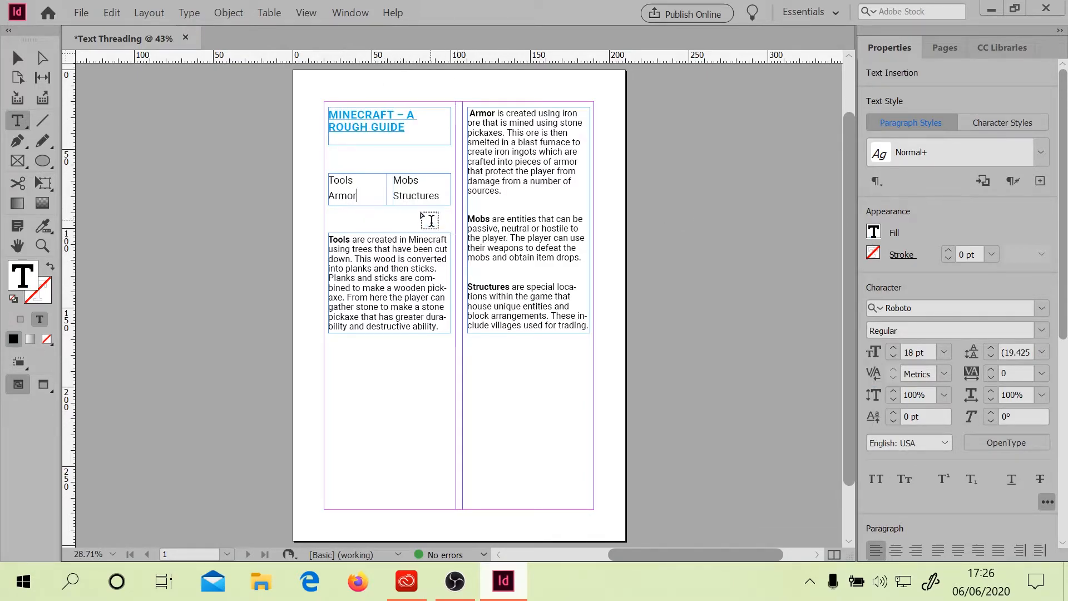
click(22, 62)
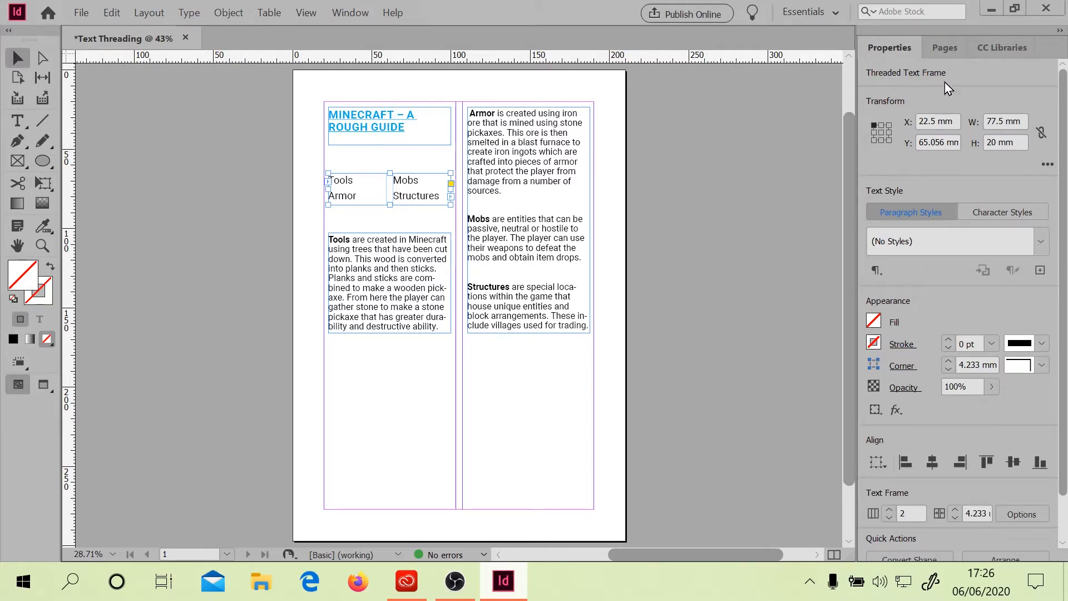
click(872, 319)
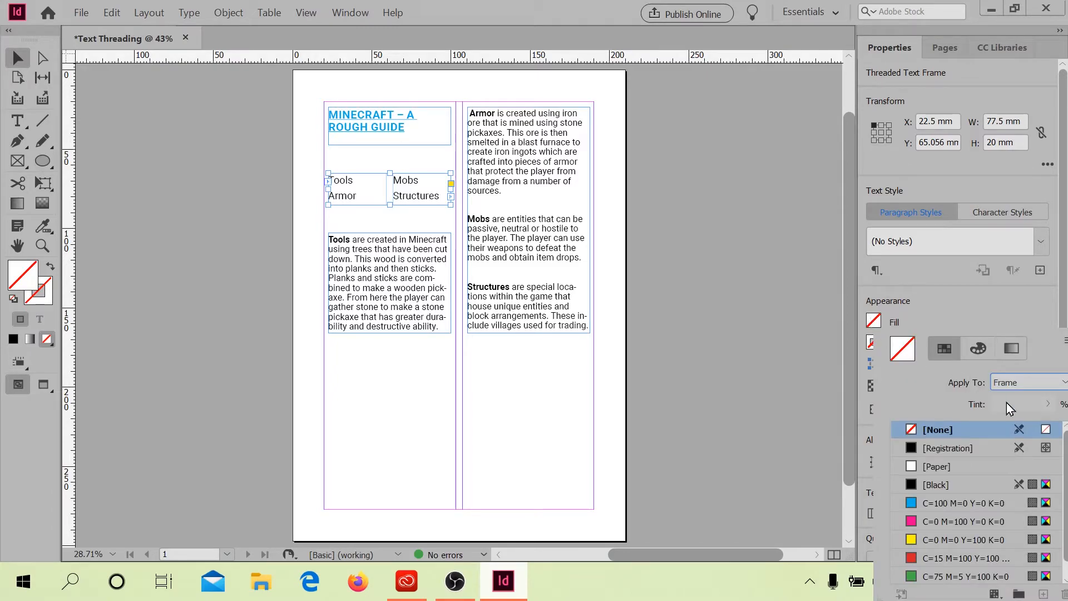
click(938, 488)
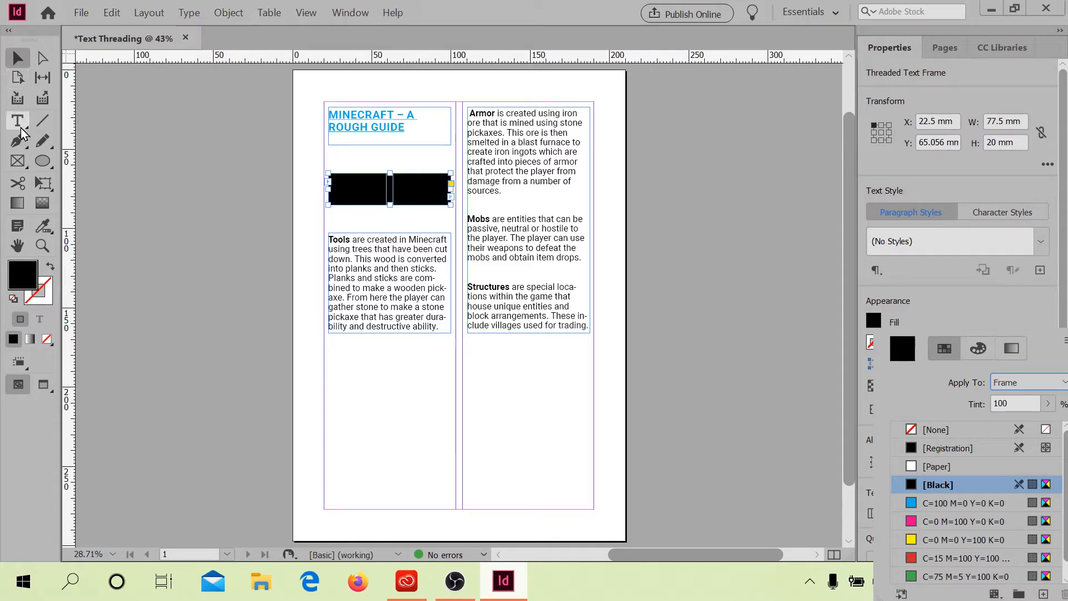
Recolour all four words in the black list frame with the [Paper] swatch.
double_click(371, 197)
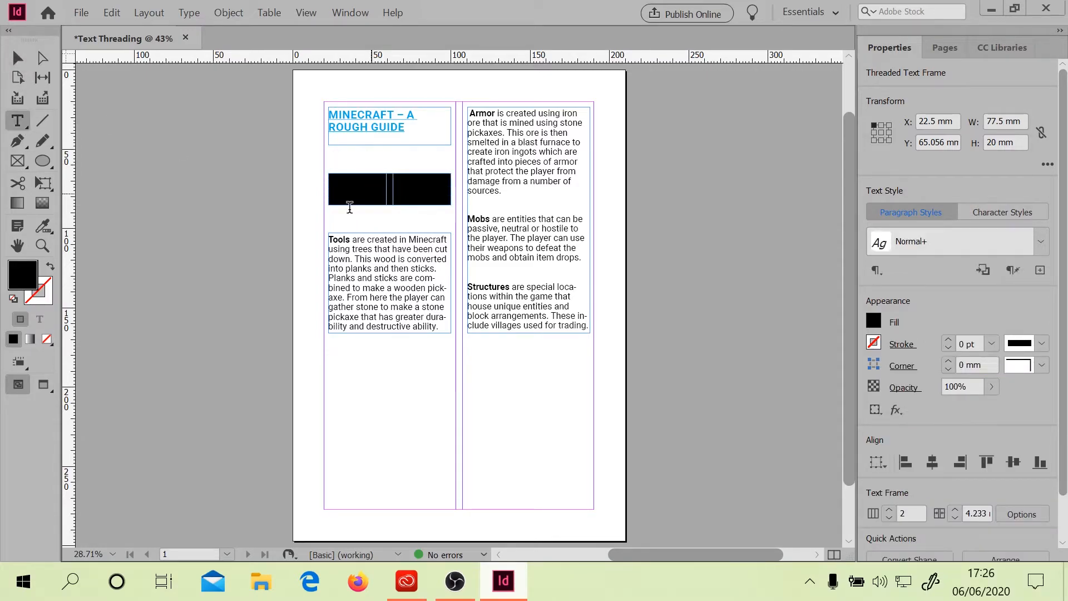
drag(329, 181, 459, 199)
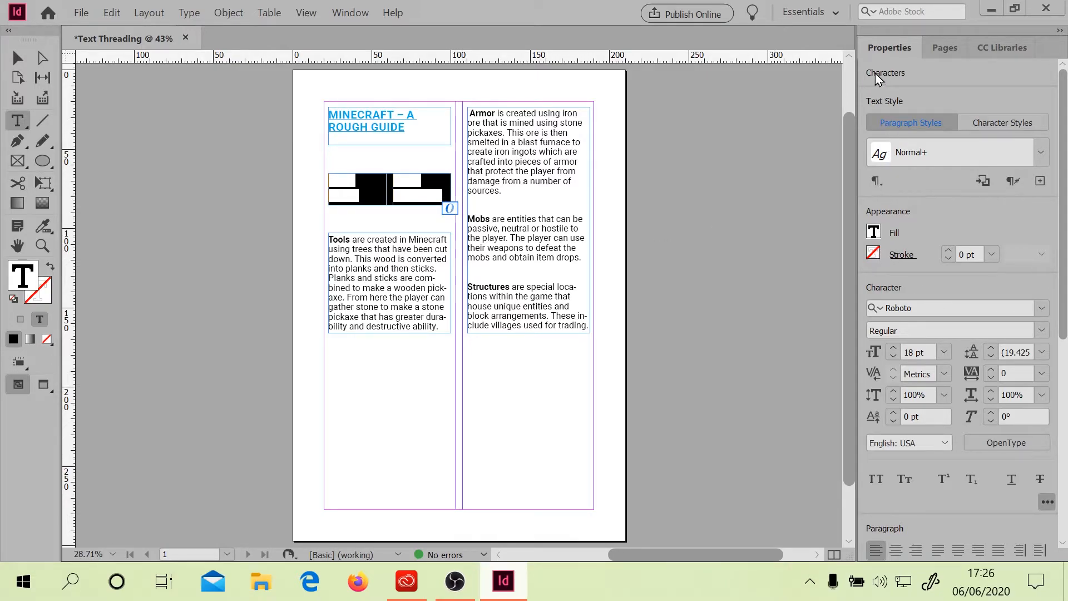
click(873, 232)
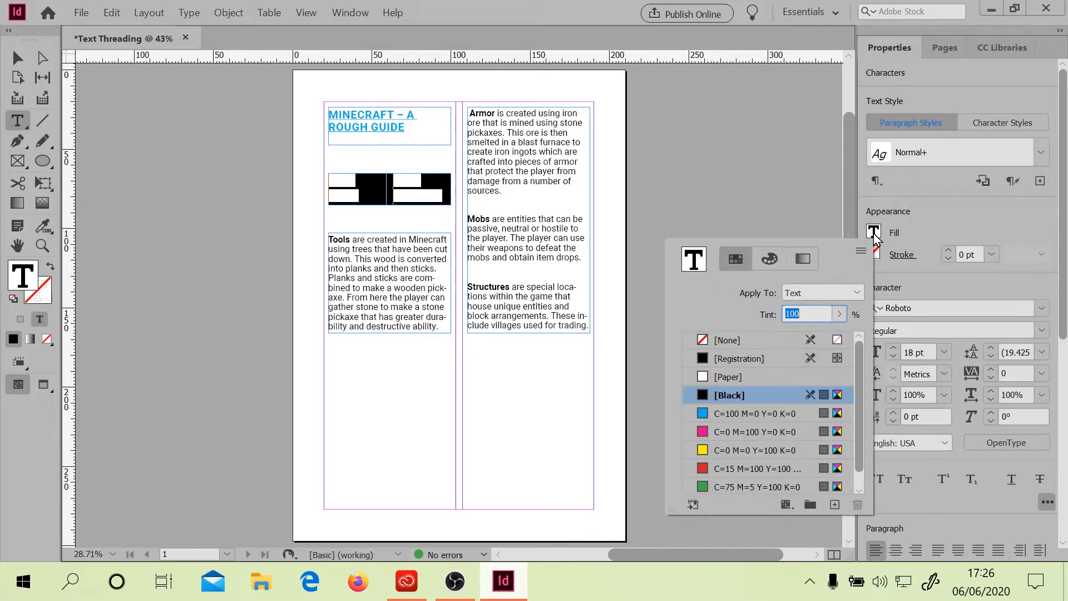
click(776, 377)
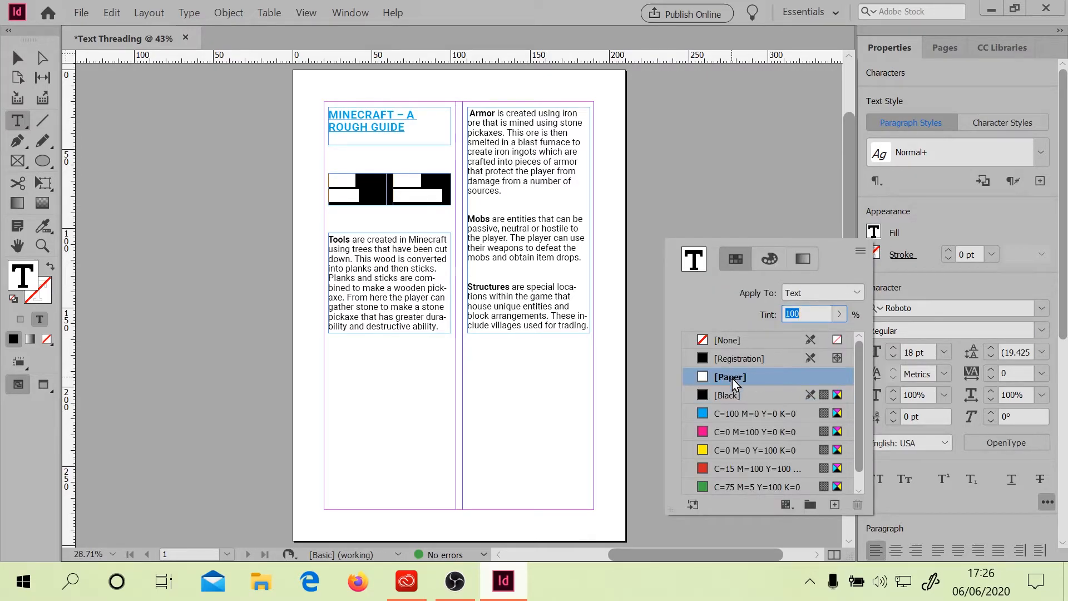
click(19, 59)
click(412, 272)
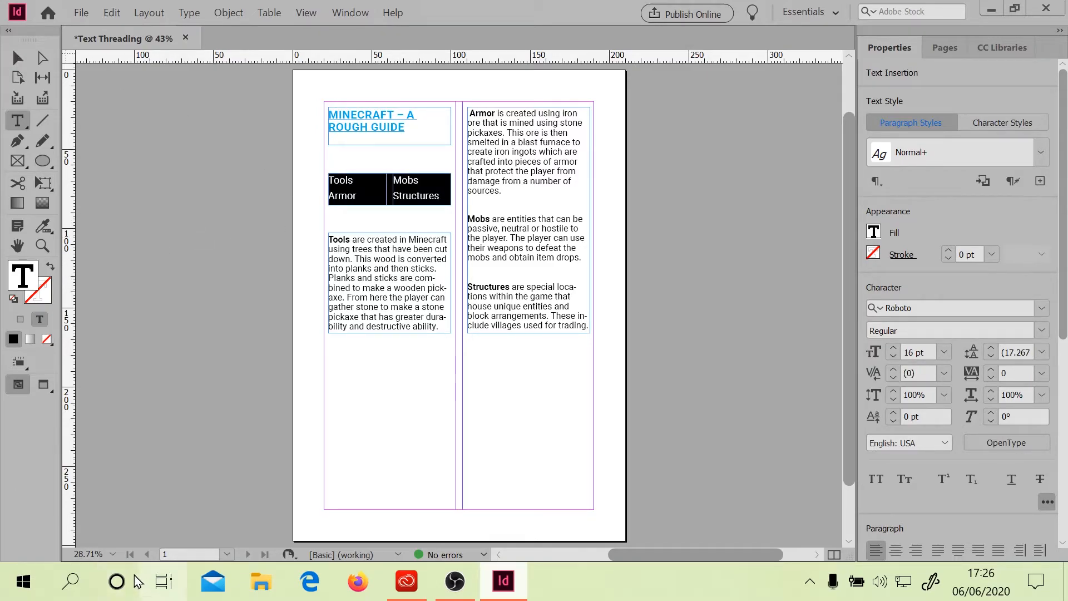
Round all four corners of the black list frame to a 10 mm corner size.
click(113, 554)
click(108, 308)
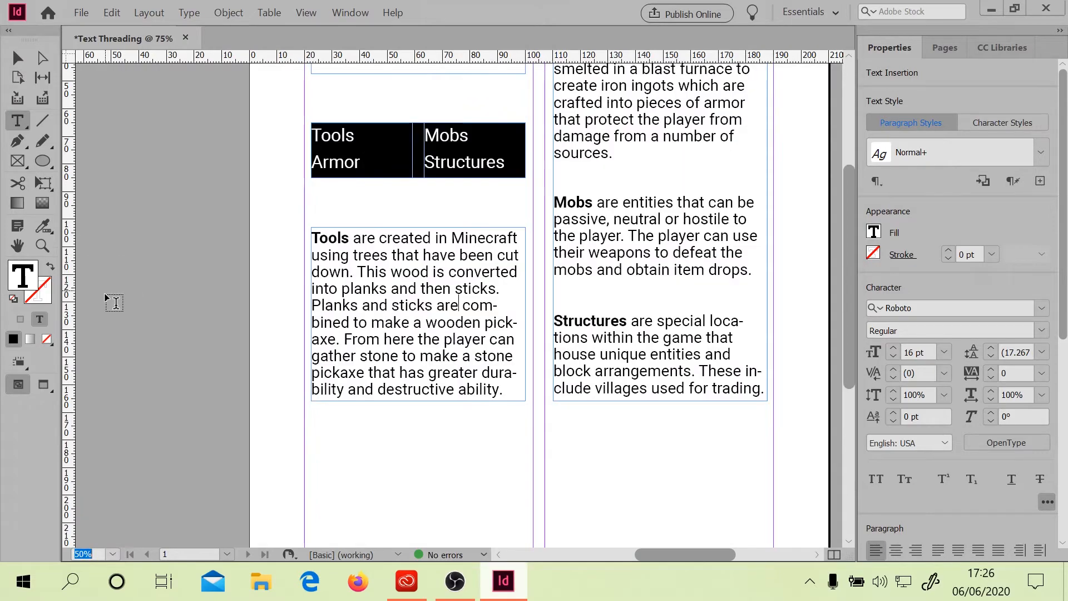
key(alt)
drag(401, 162, 474, 275)
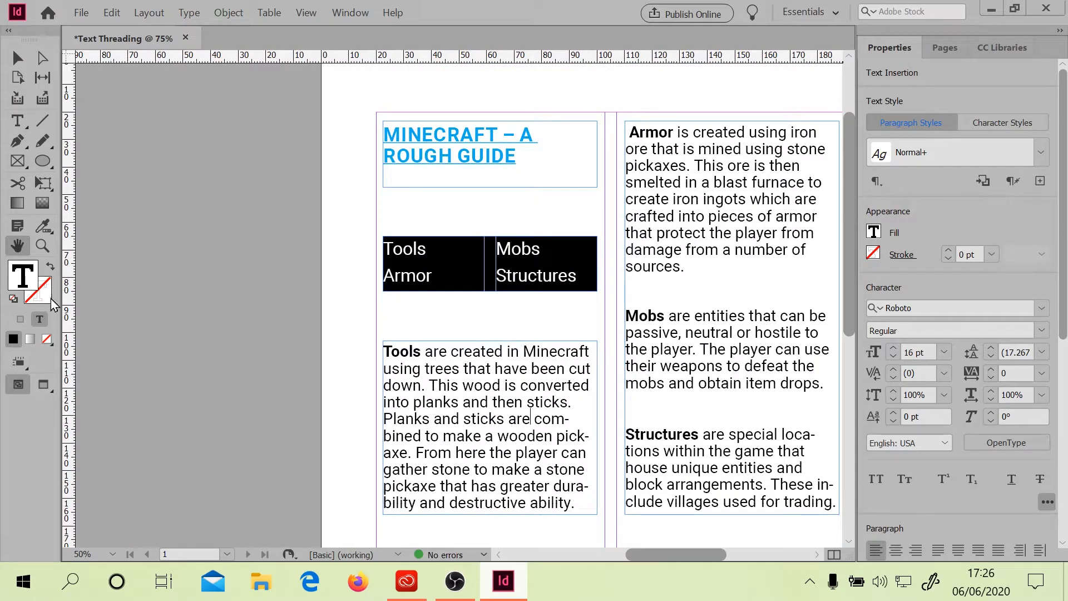
click(41, 245)
click(459, 272)
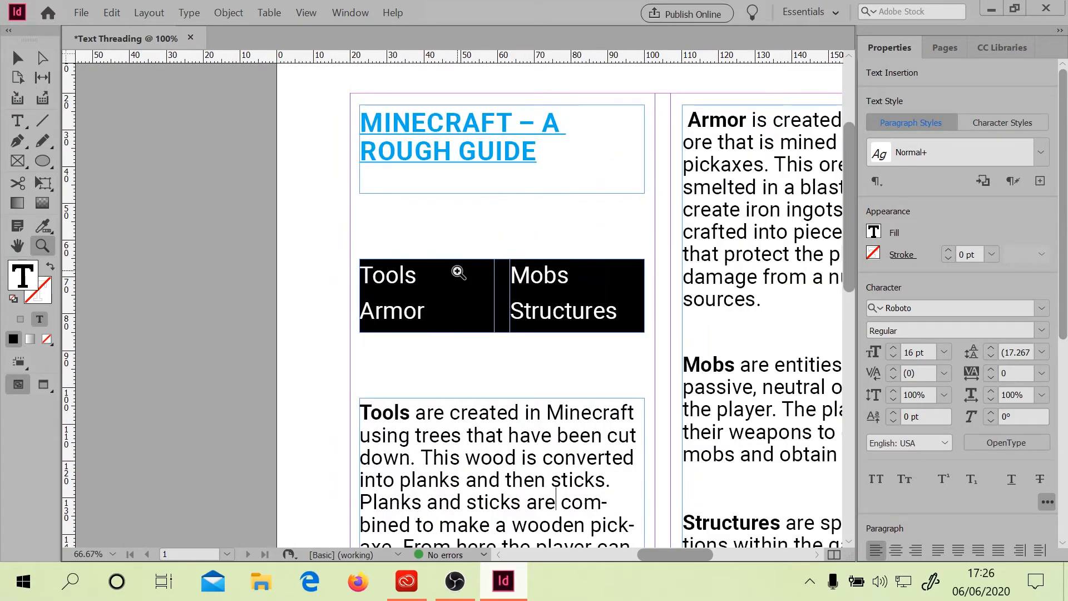
click(18, 246)
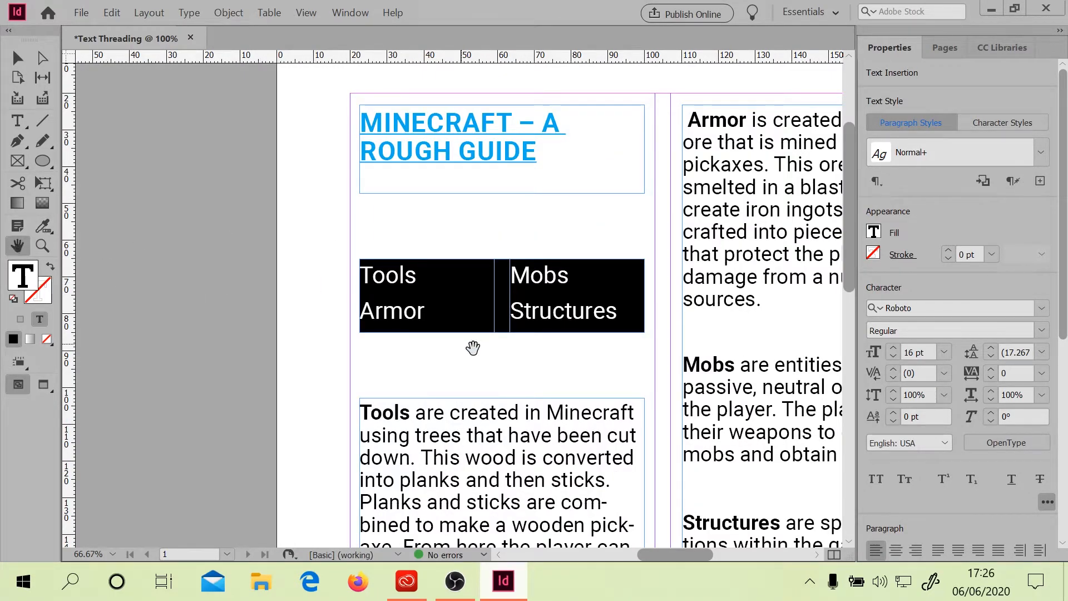
click(17, 58)
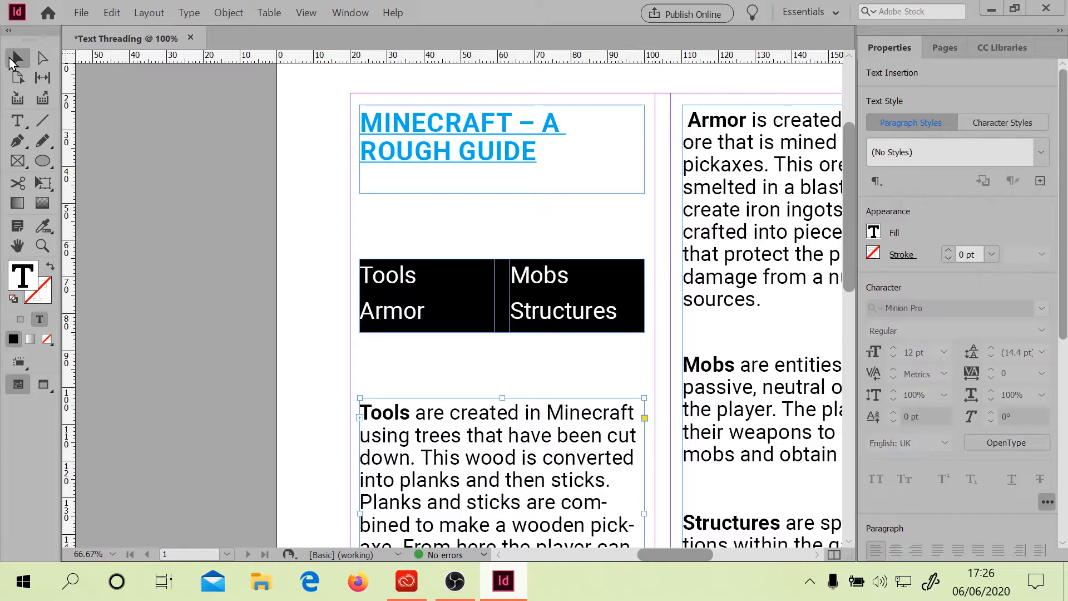
click(471, 296)
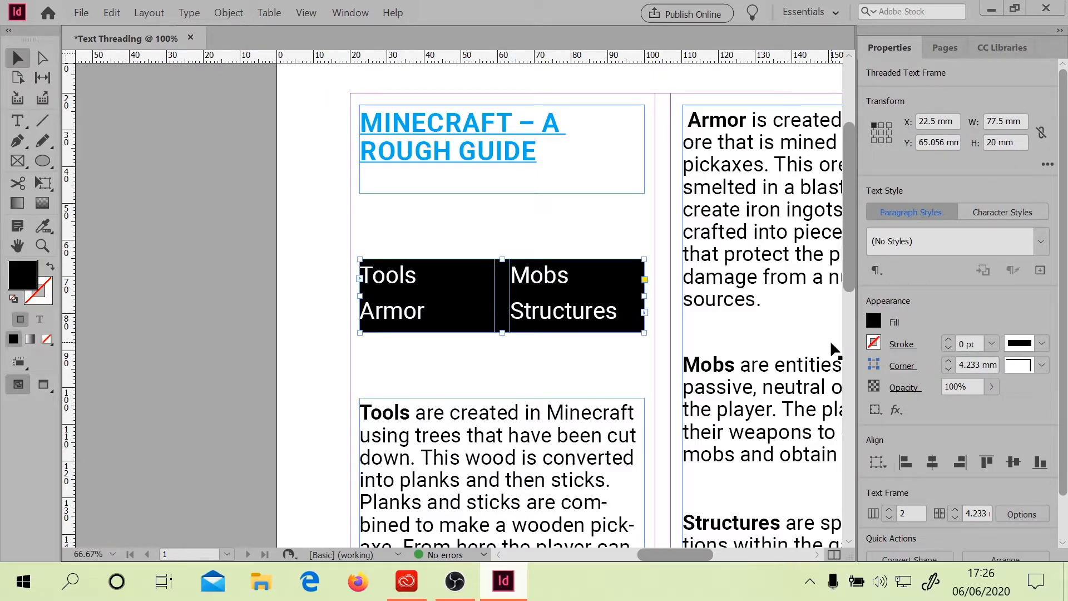
click(644, 279)
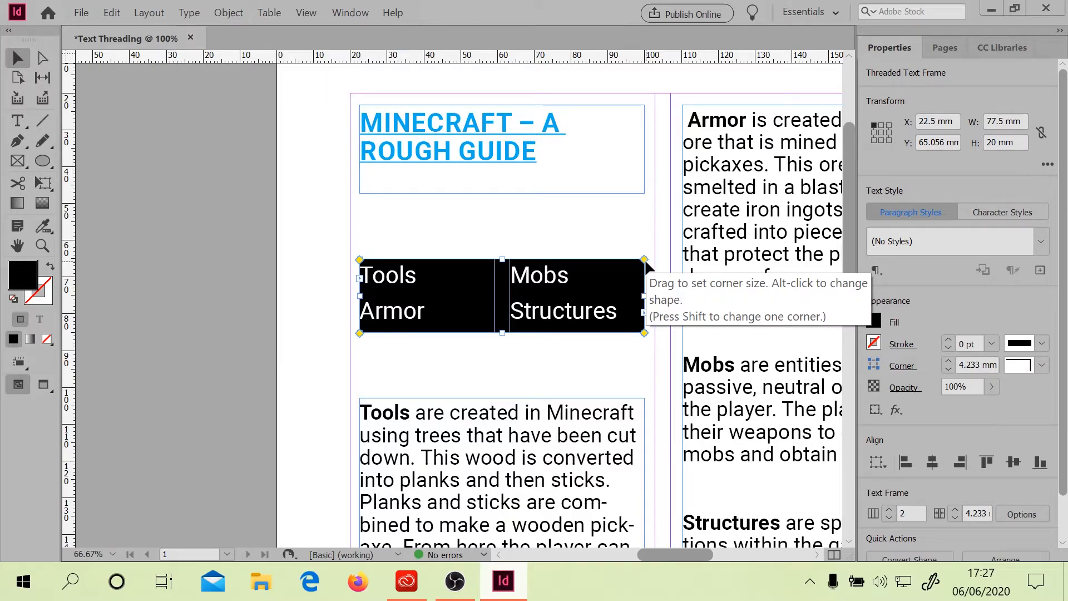
drag(646, 263, 615, 262)
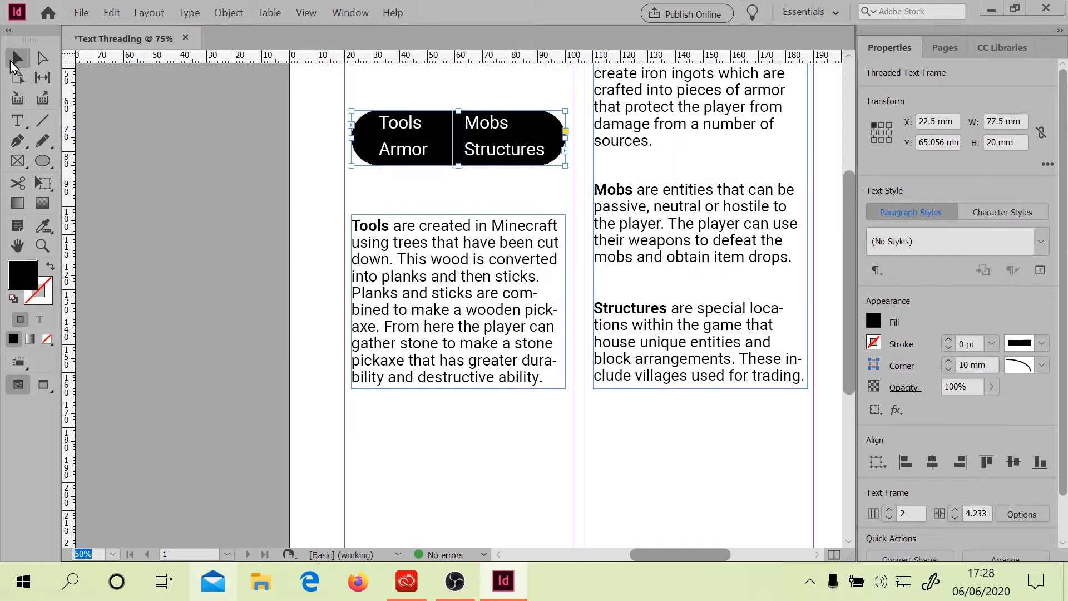
Fill the Tools paragraph frame with the cyan C=100 M=0 Y=0 K=0 swatch.
click(398, 276)
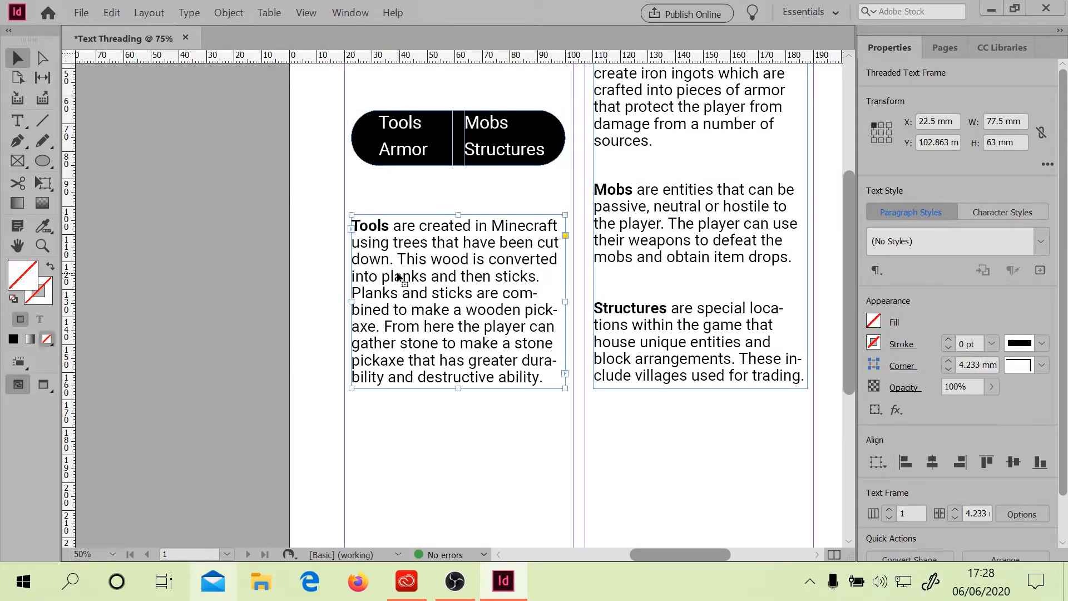
click(874, 326)
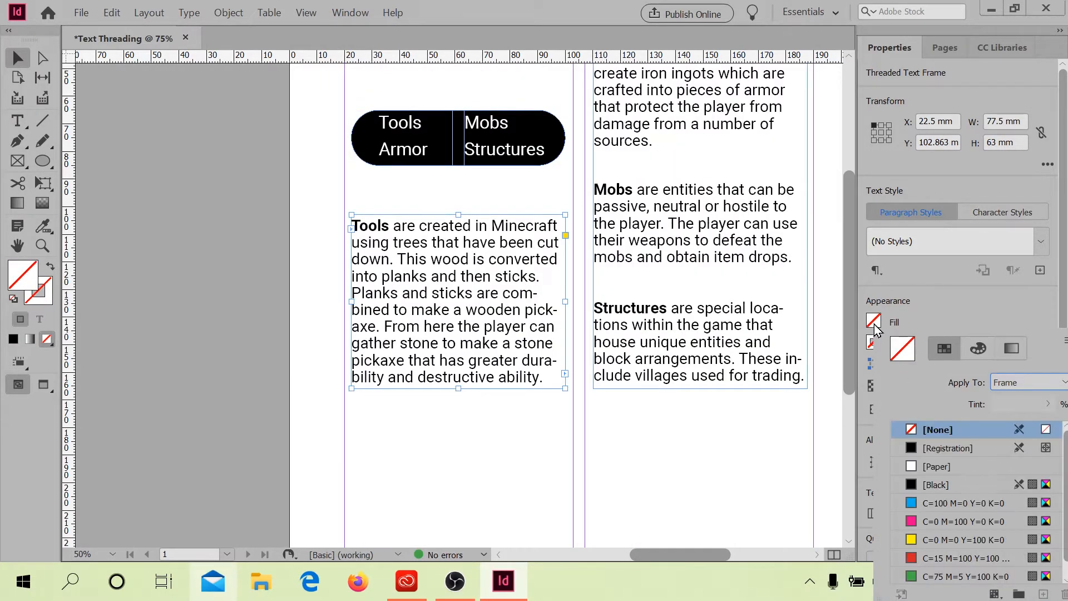
click(935, 498)
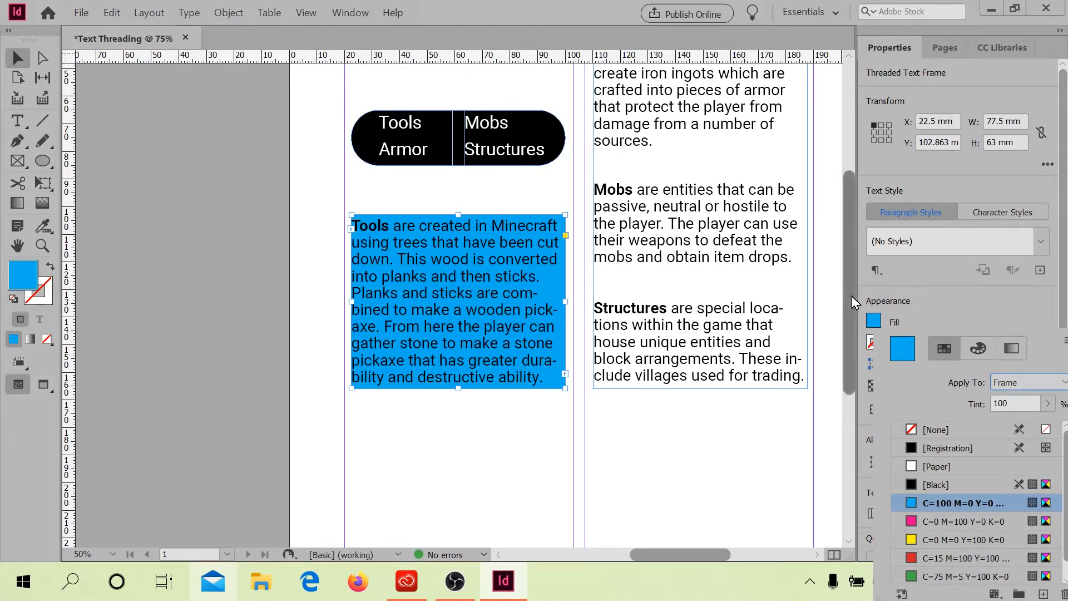
Fill the second-column frame with Armor, Mobs and Structures with the cyan C=100 M=0 Y=0 K=0 swatch.
scroll(845, 260, up, 5)
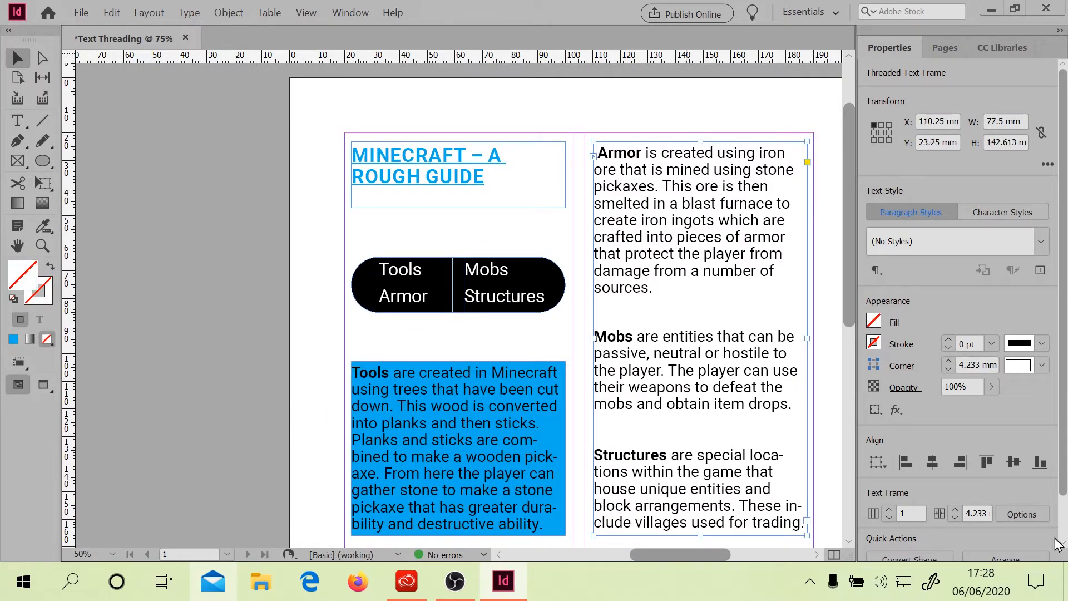
click(874, 321)
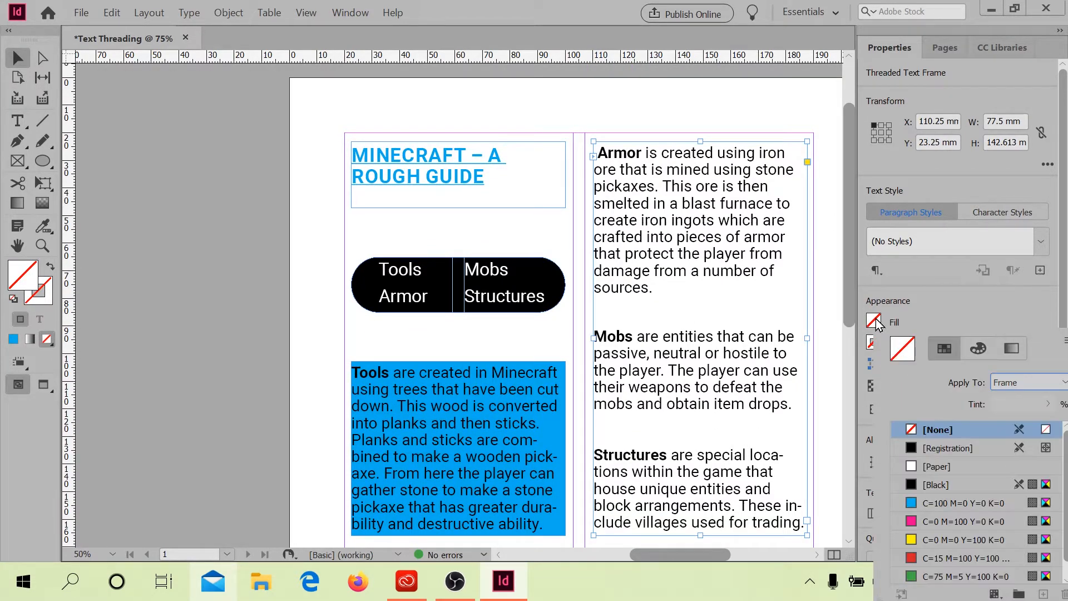
click(938, 502)
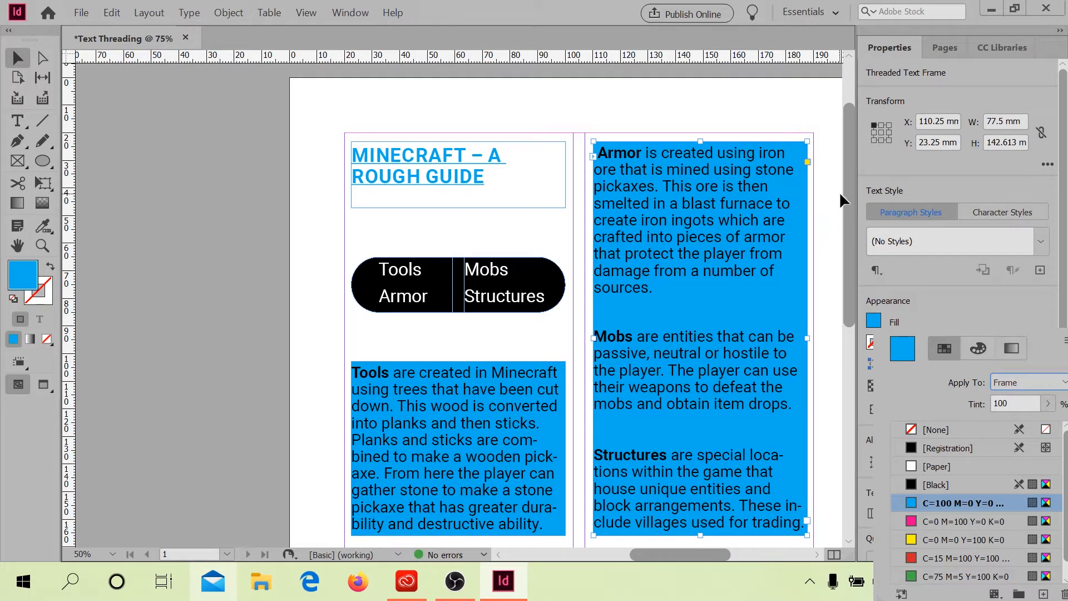
click(855, 190)
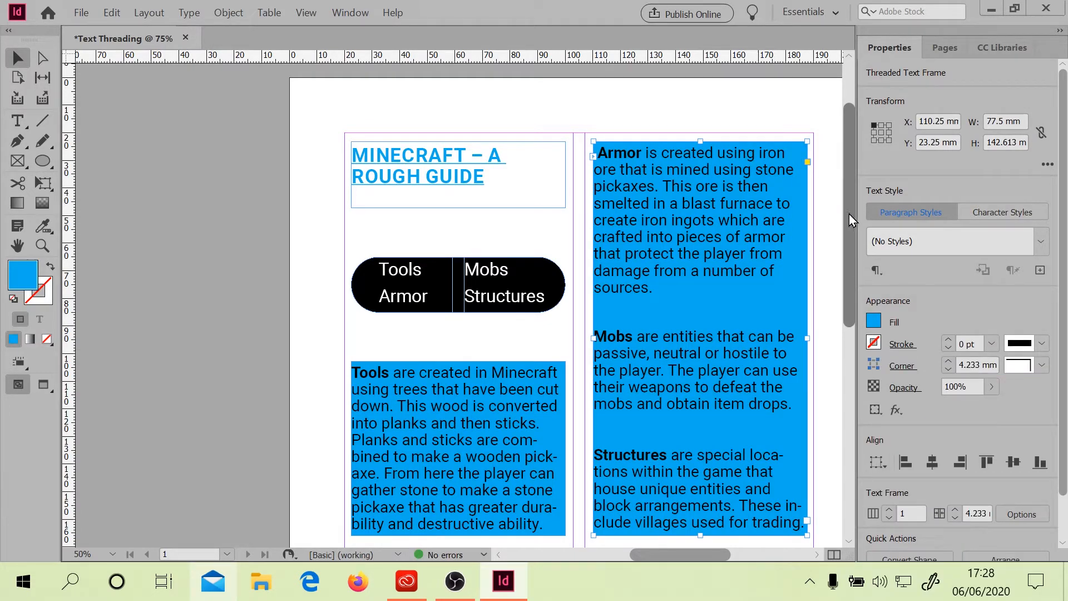
Switch the screen mode to Preview and move the black list frame to X 20 mm, Y 59 mm.
drag(845, 216, 845, 228)
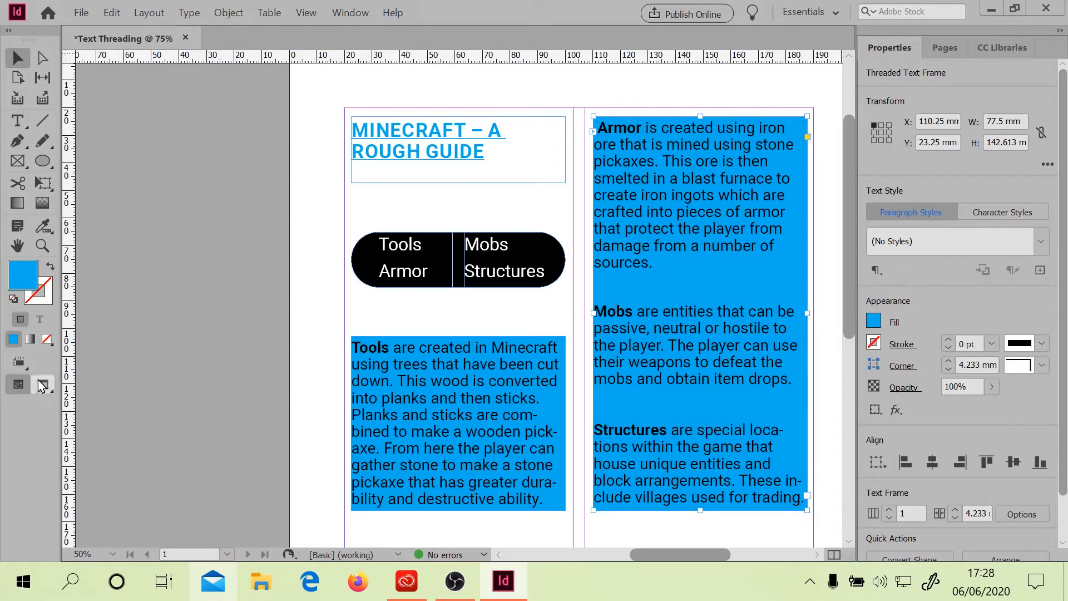
click(51, 393)
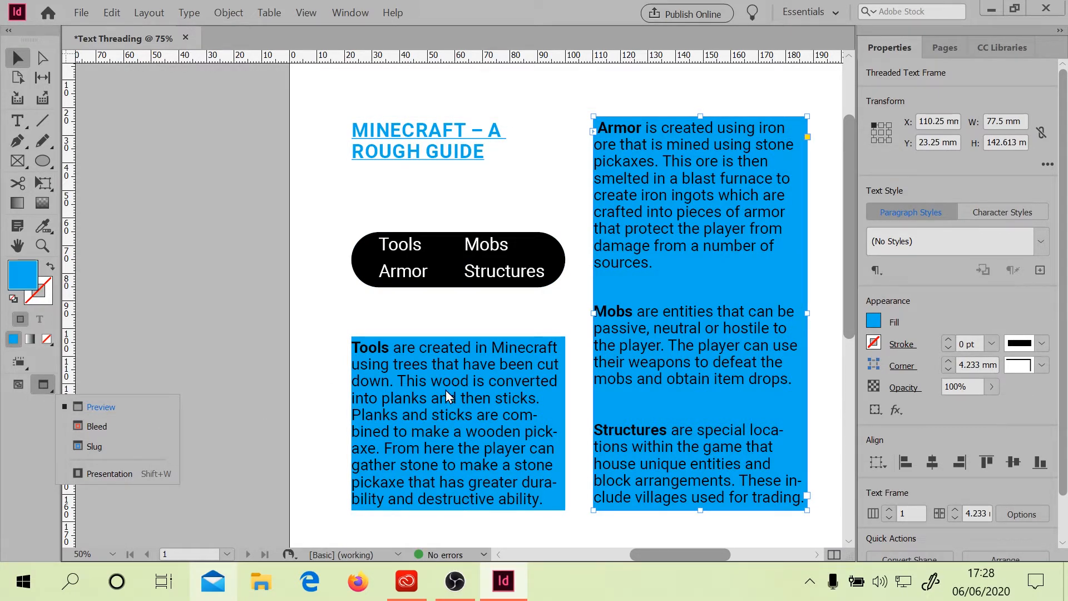
mouse_move(440, 260)
mouse_down()
mouse_move(434, 274)
mouse_move(429, 252)
mouse_up()
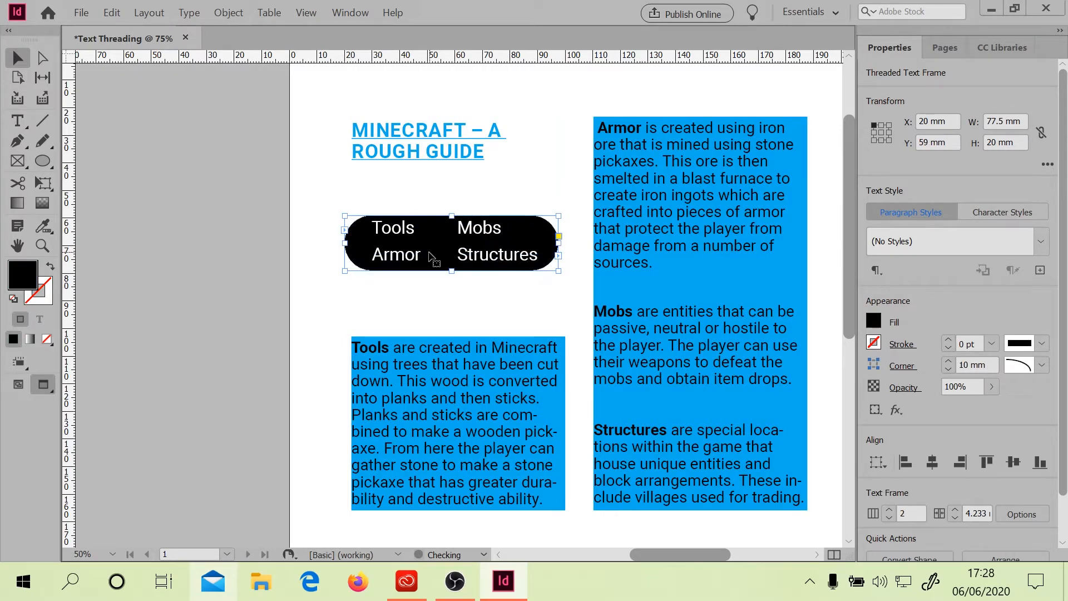
Draw a circle about 15 mm in diameter with the Ellipse tool between the list frame and the Tools paragraph frame.
click(42, 161)
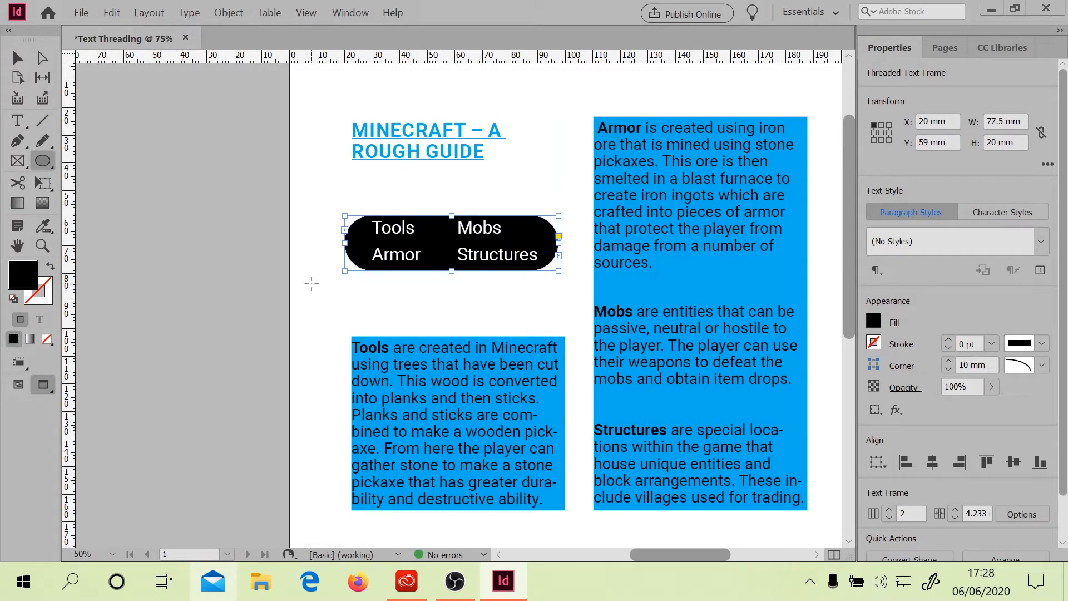
drag(391, 290, 445, 332)
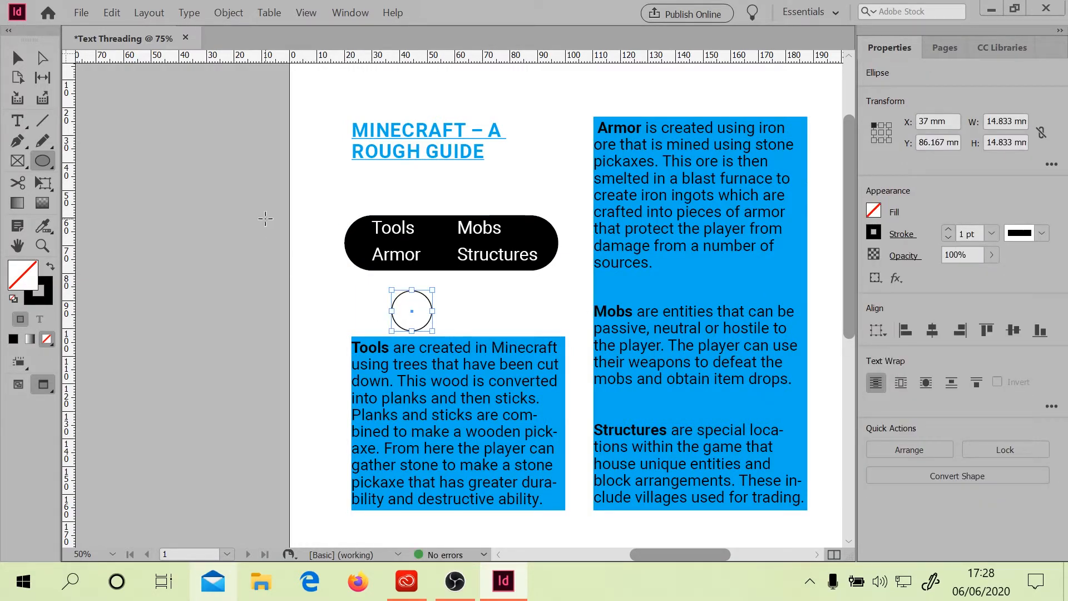
click(18, 57)
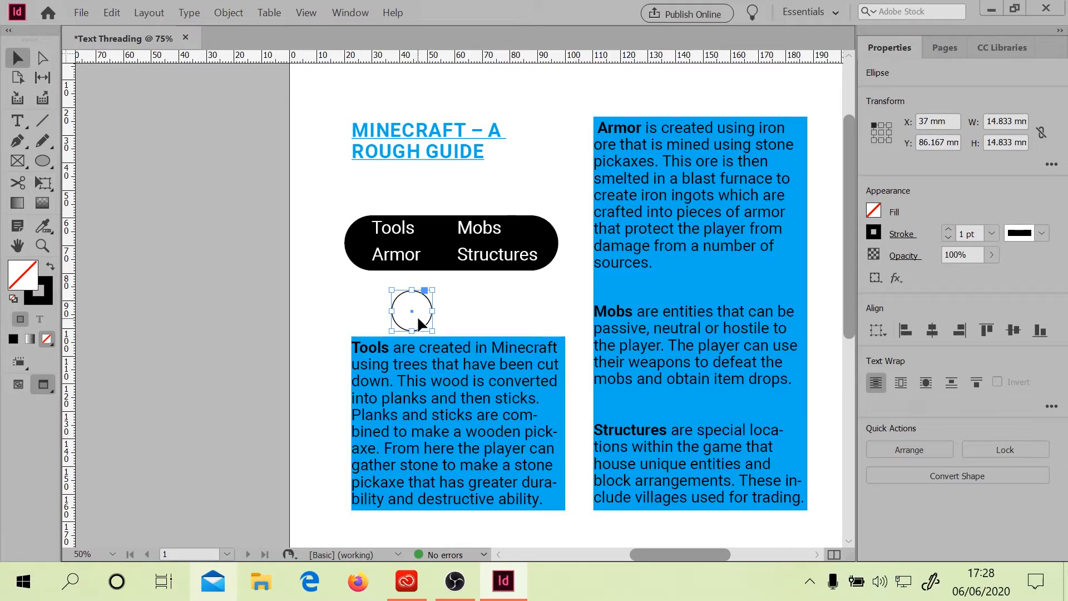
click(837, 311)
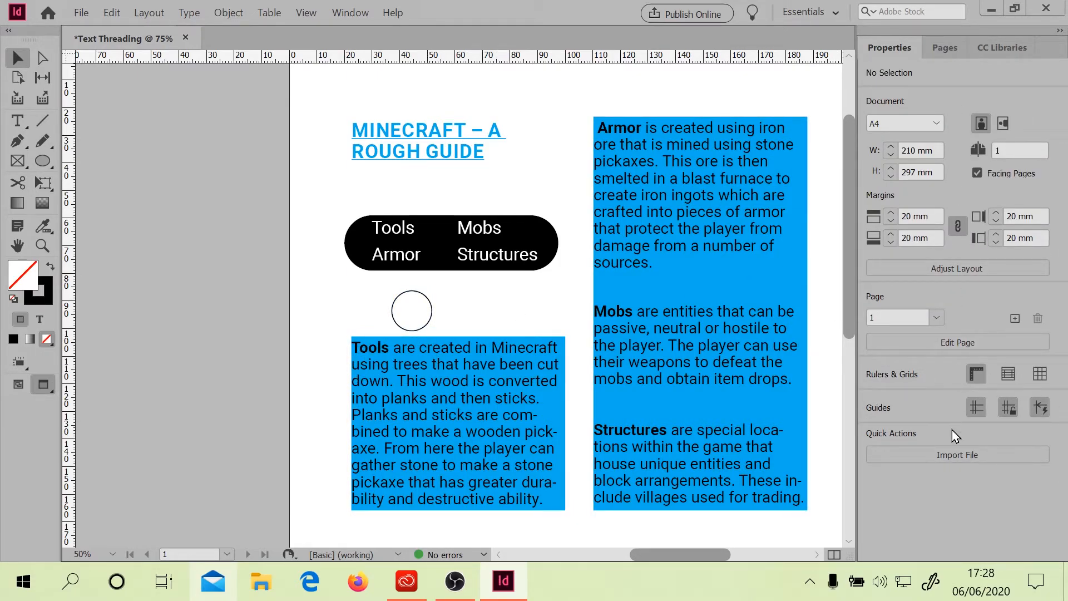
Select the circle and look through the reference options for aligning it.
click(407, 298)
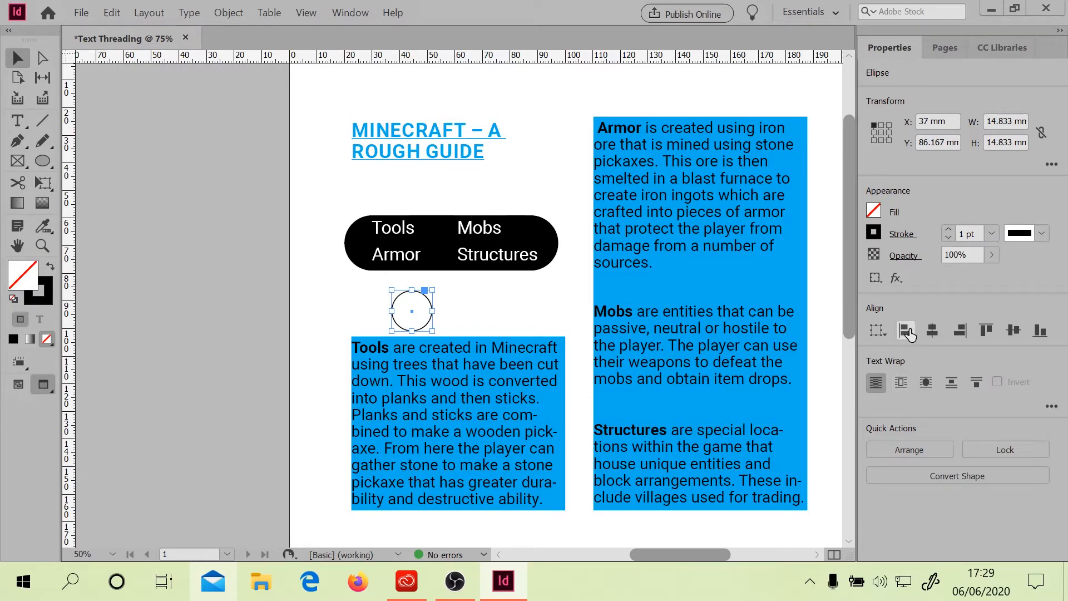
click(878, 334)
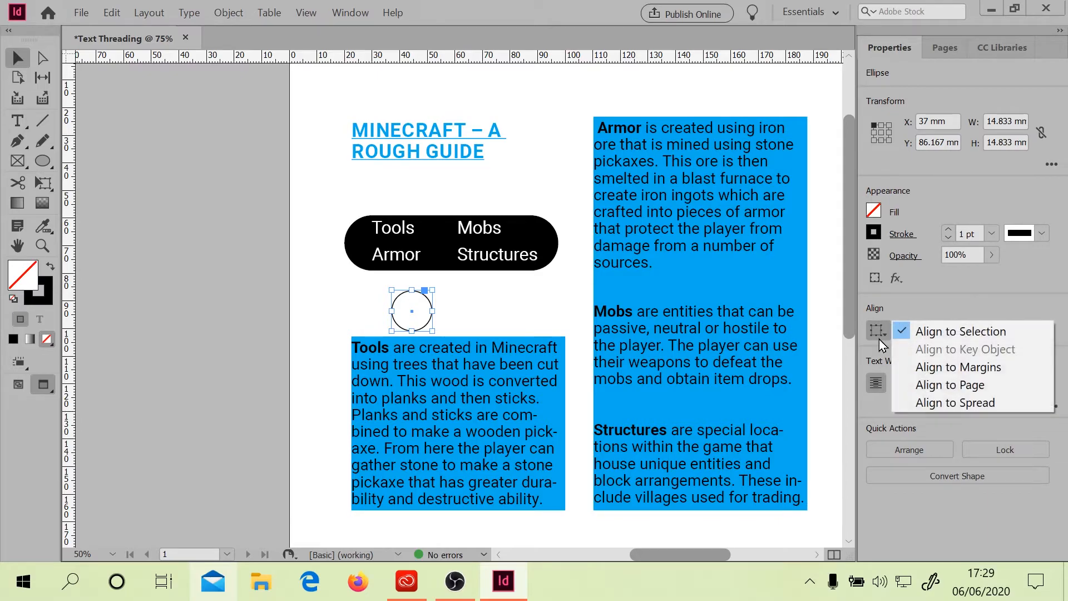
click(879, 339)
click(879, 362)
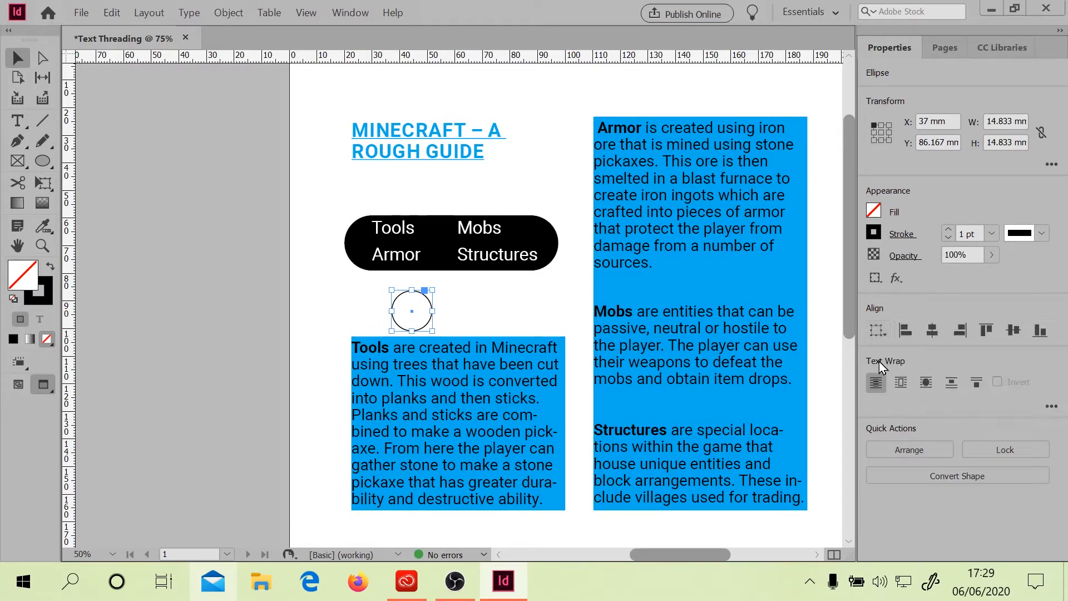
Fill the circle with the red C=15 M=100 Y=100 swatch and set its stroke weight to 0 pt.
click(873, 212)
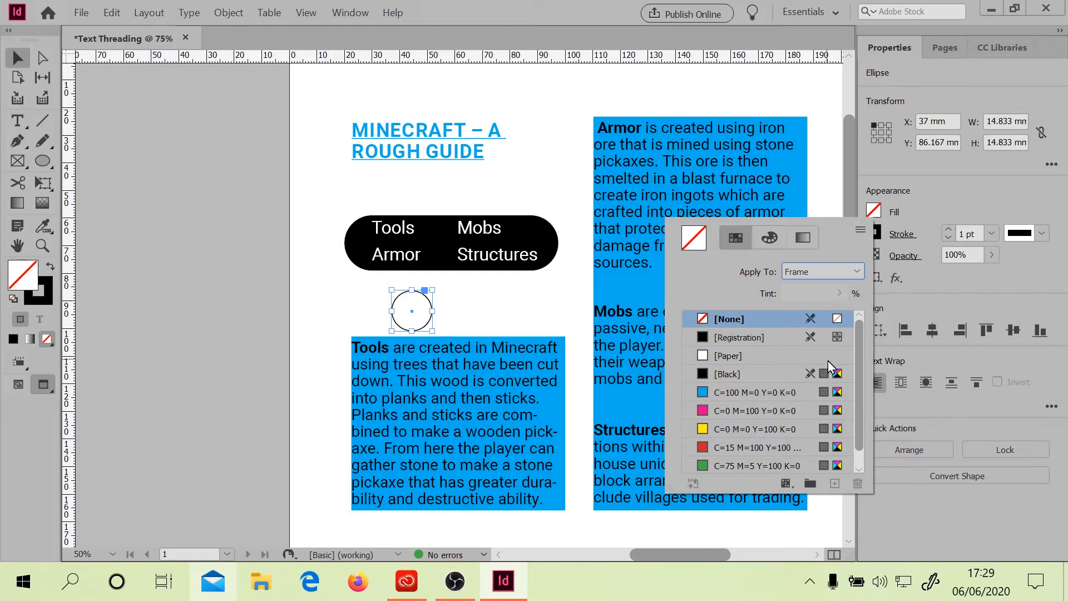
click(720, 447)
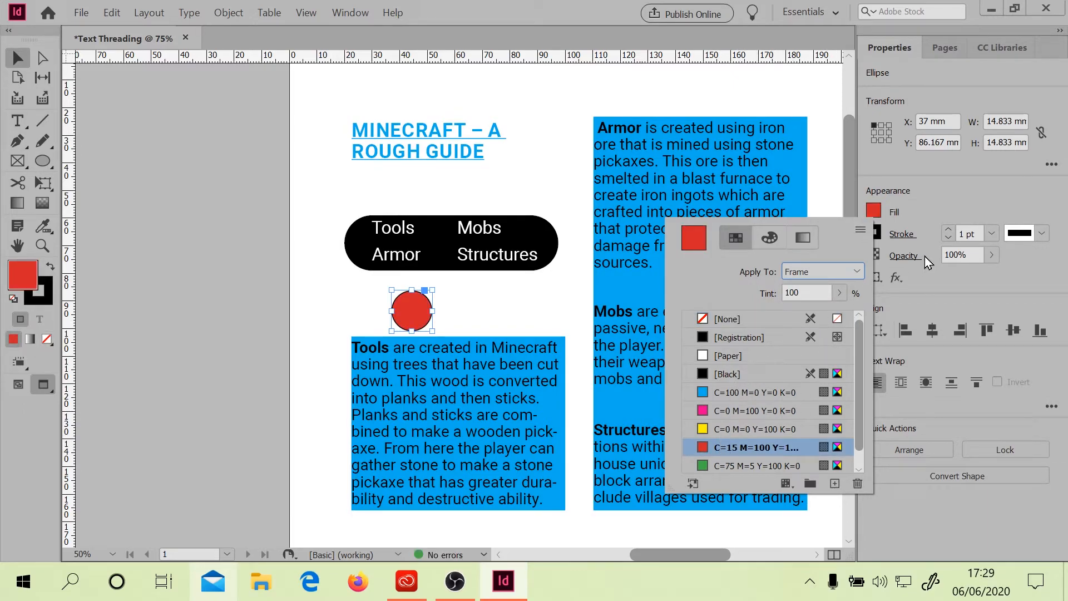
click(887, 233)
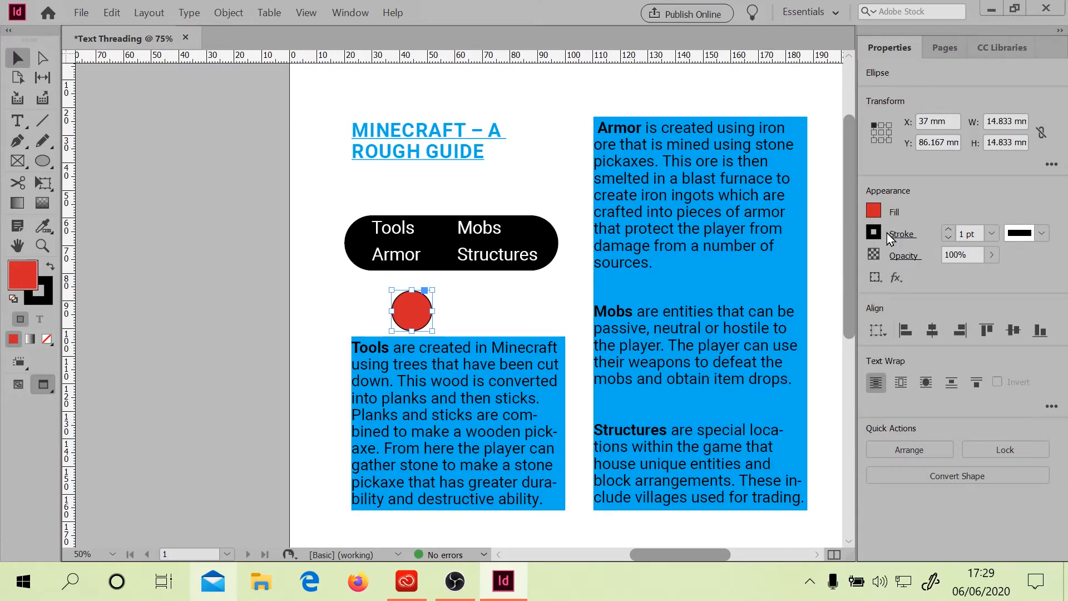
click(893, 233)
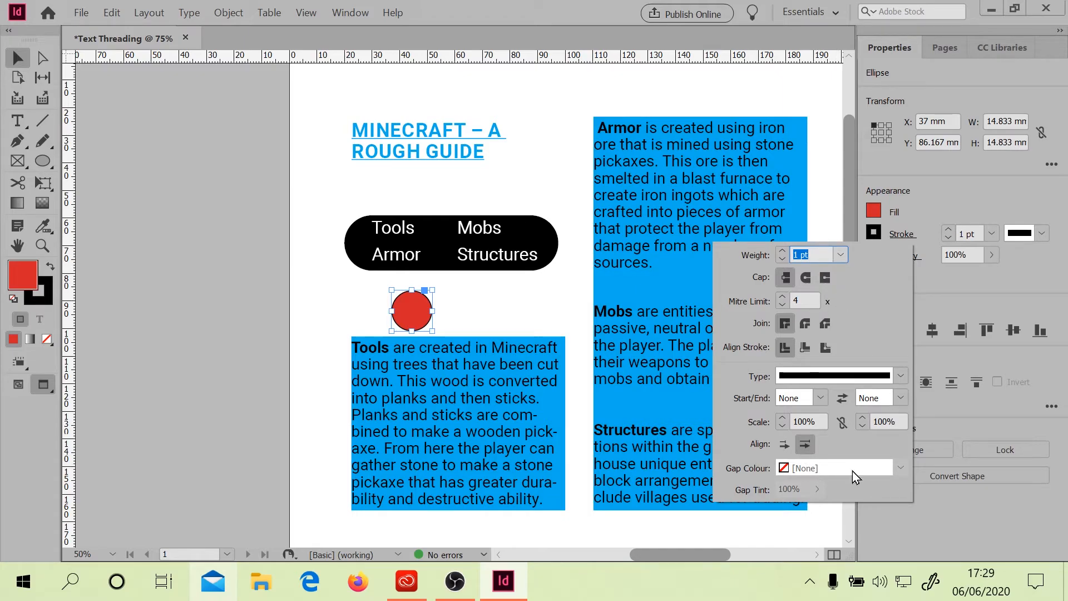
click(991, 234)
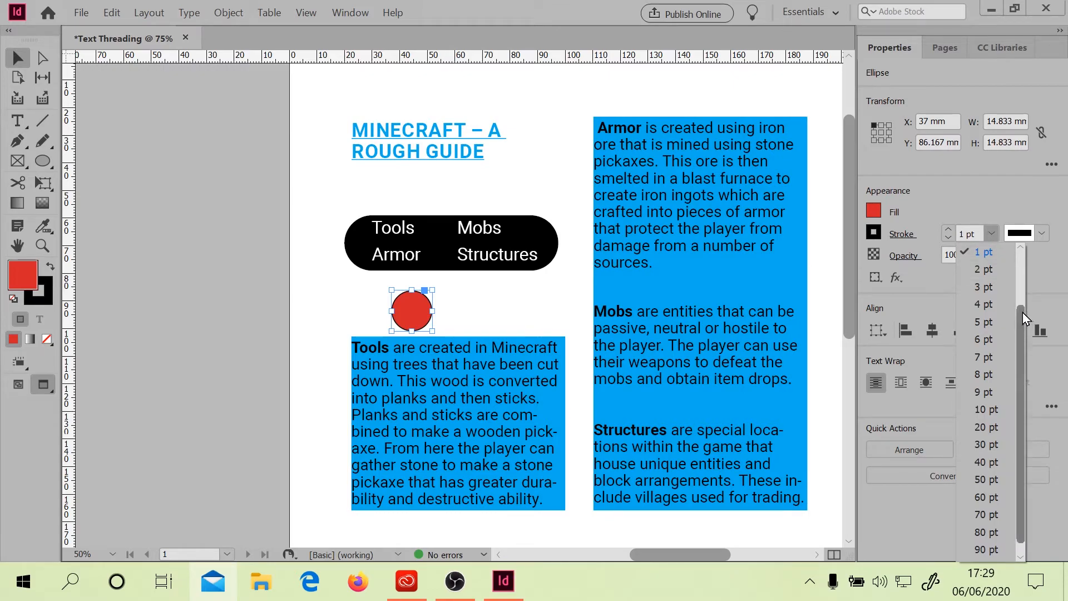
drag(1020, 312, 1011, 249)
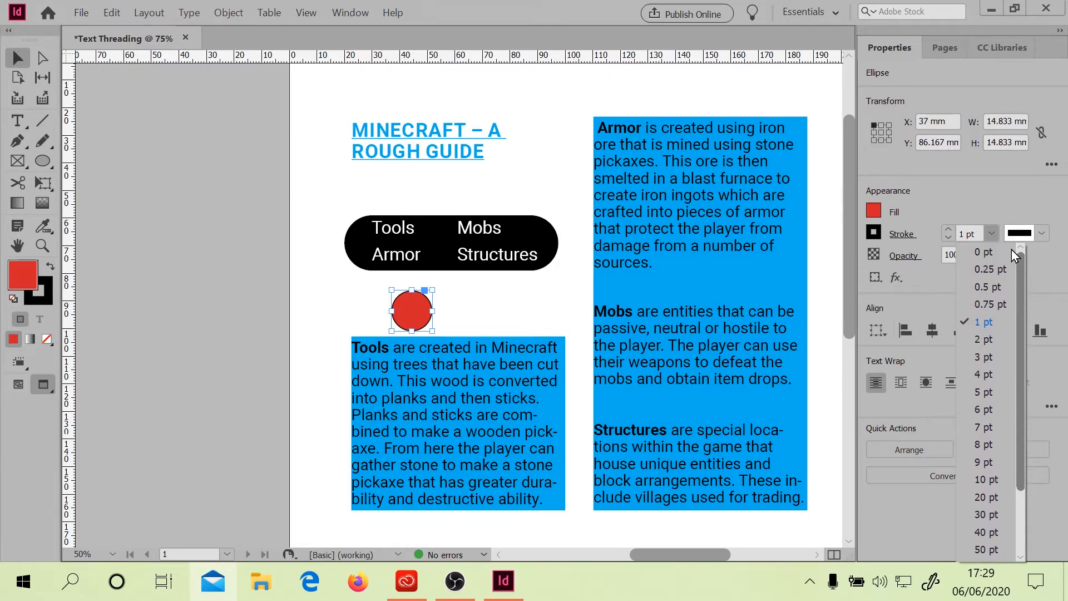
click(983, 253)
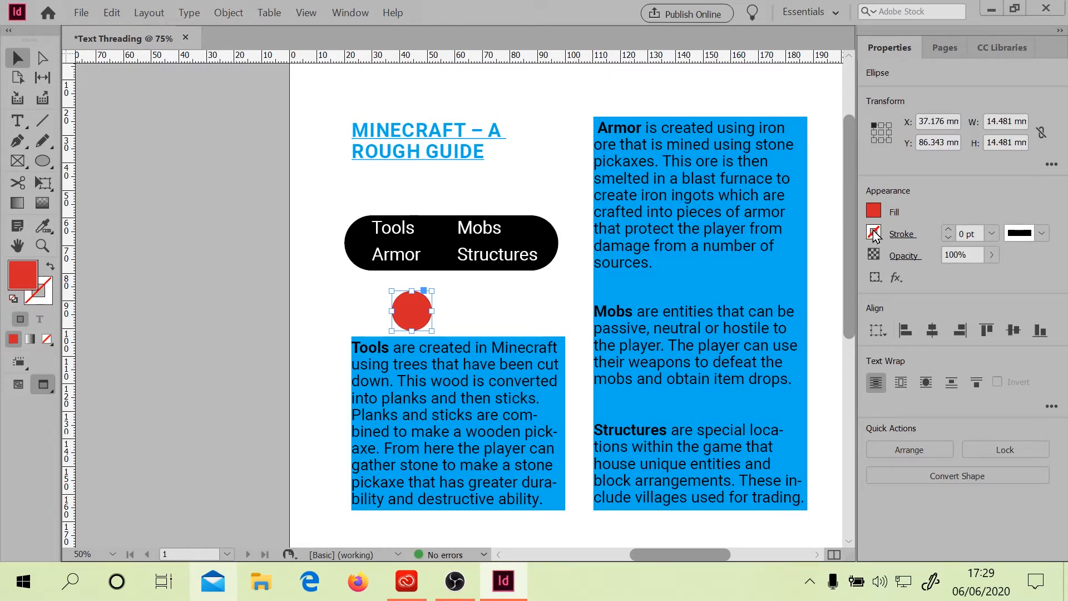
click(874, 234)
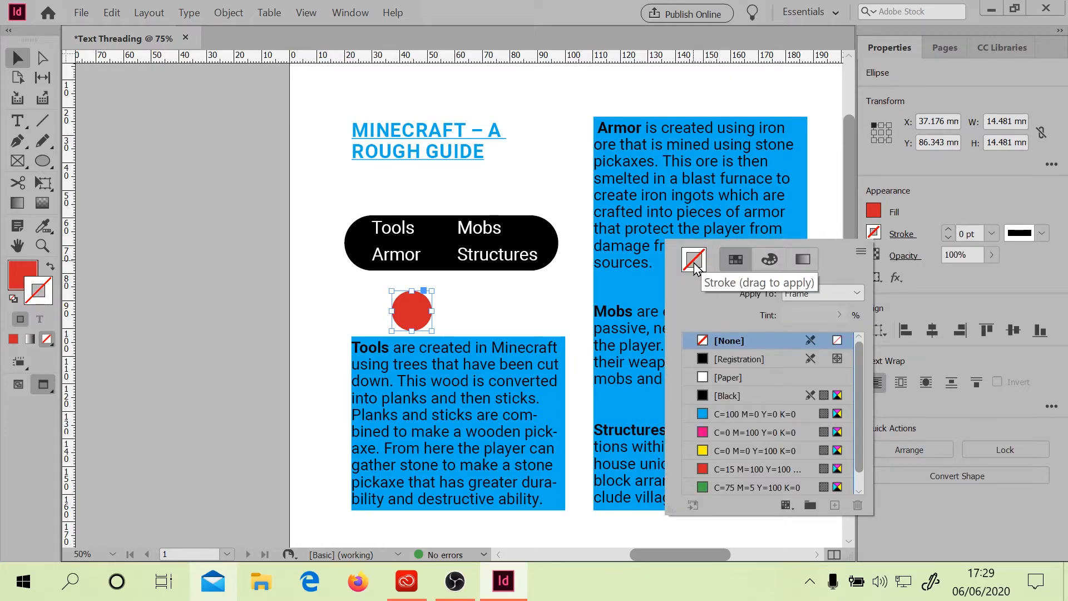
click(945, 184)
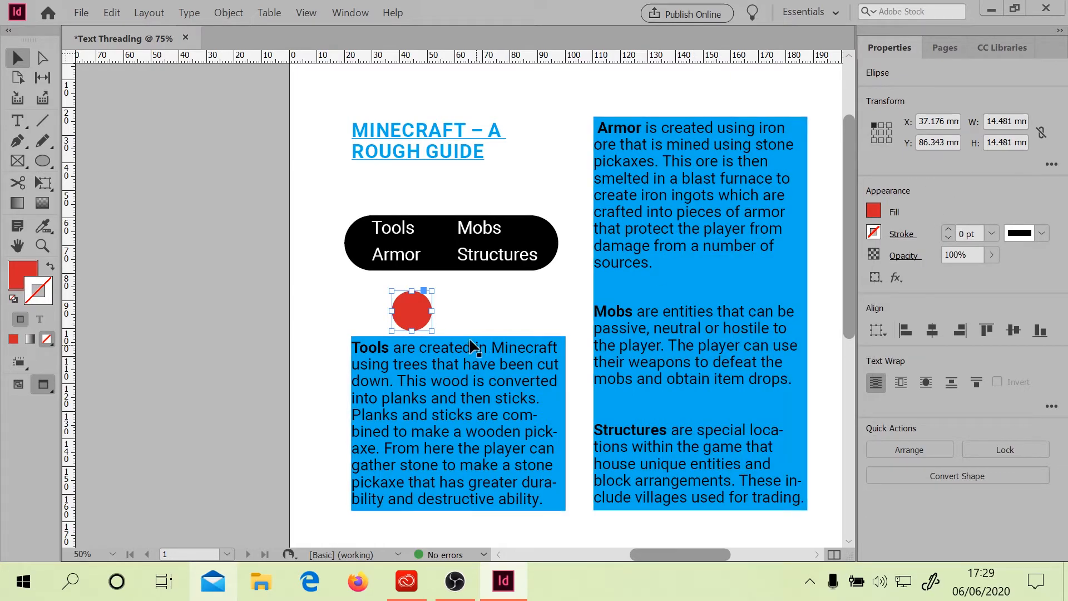
Move the circle onto the upper-left corner of the Tools frame with bounding-box text wrap, stretched to about 18.5 by 24 mm.
drag(411, 316, 373, 364)
click(900, 382)
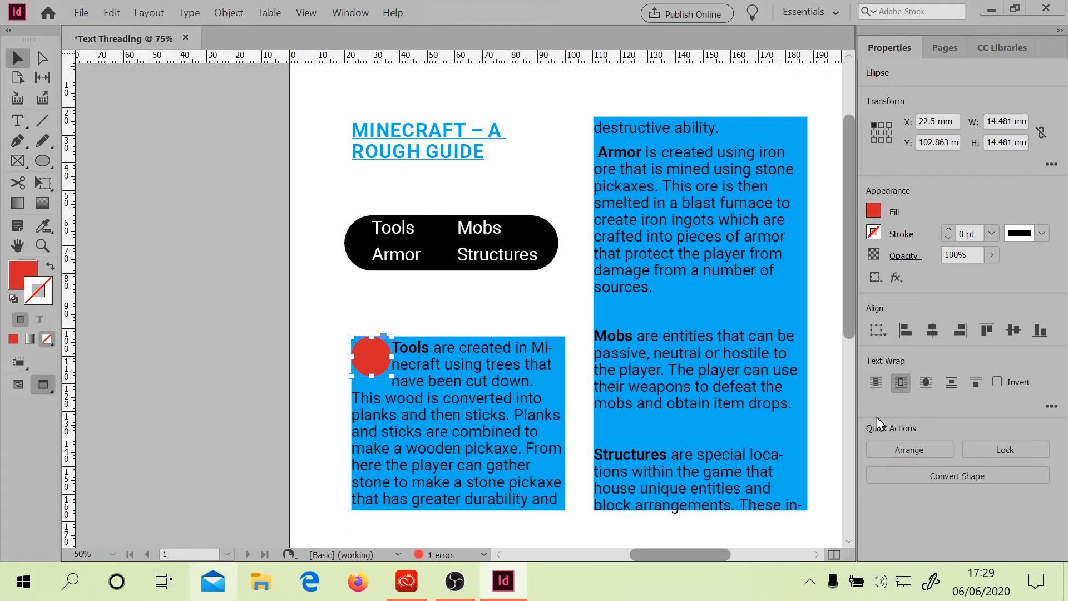
drag(392, 376, 381, 406)
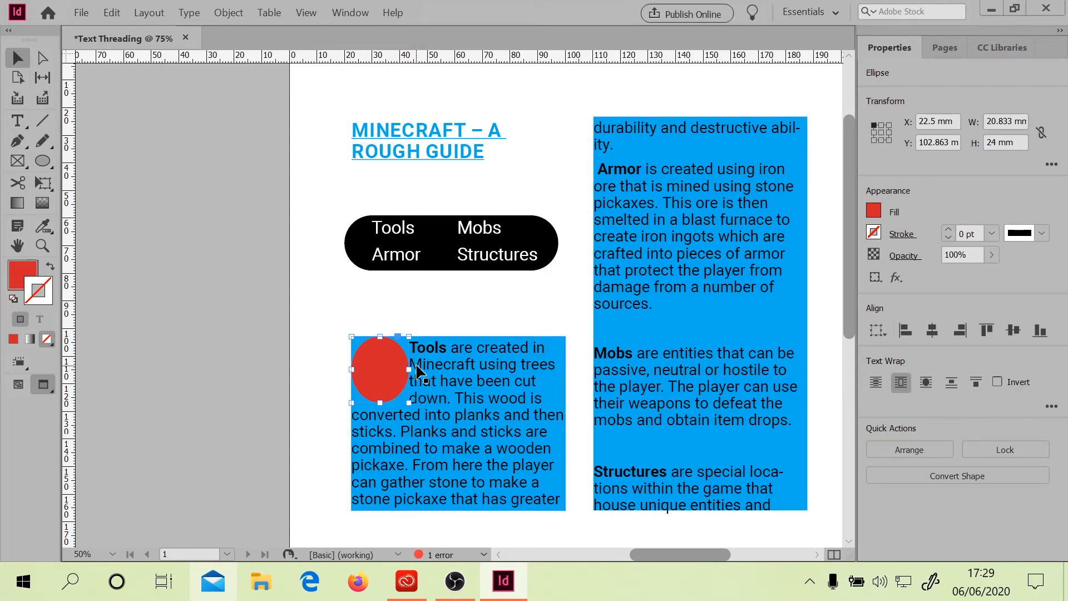
drag(409, 370, 402, 370)
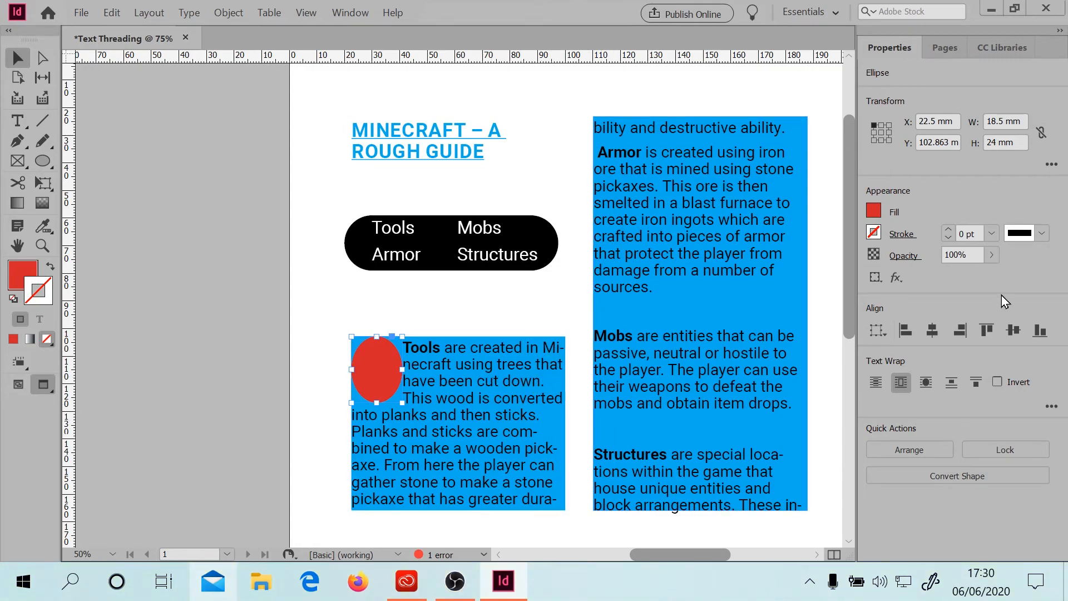
Try the object shape, jump object and jump to next column text wraps on the red ellipse.
click(953, 386)
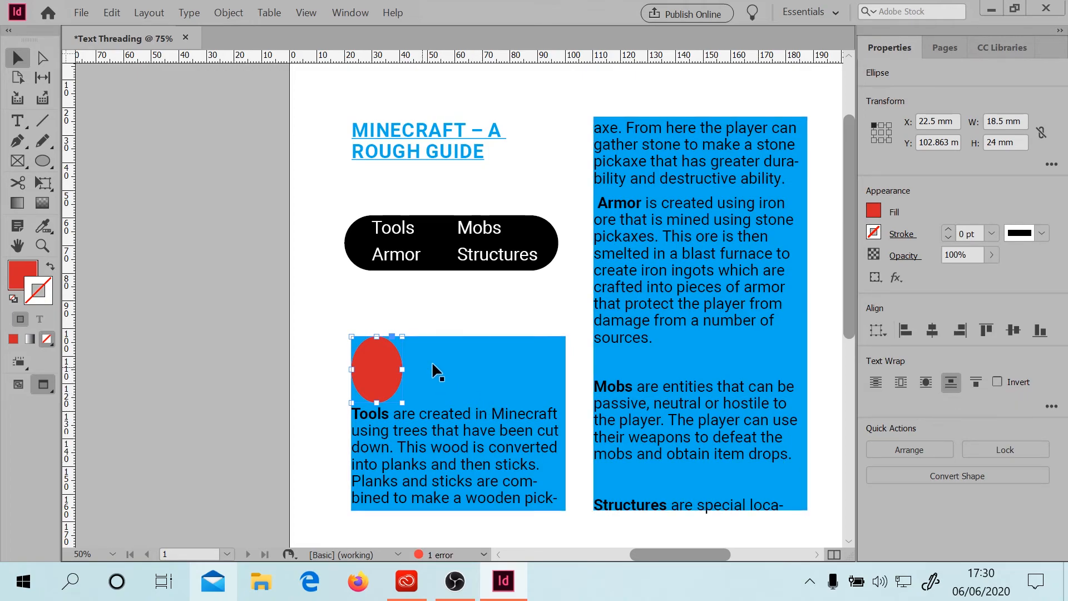
click(976, 383)
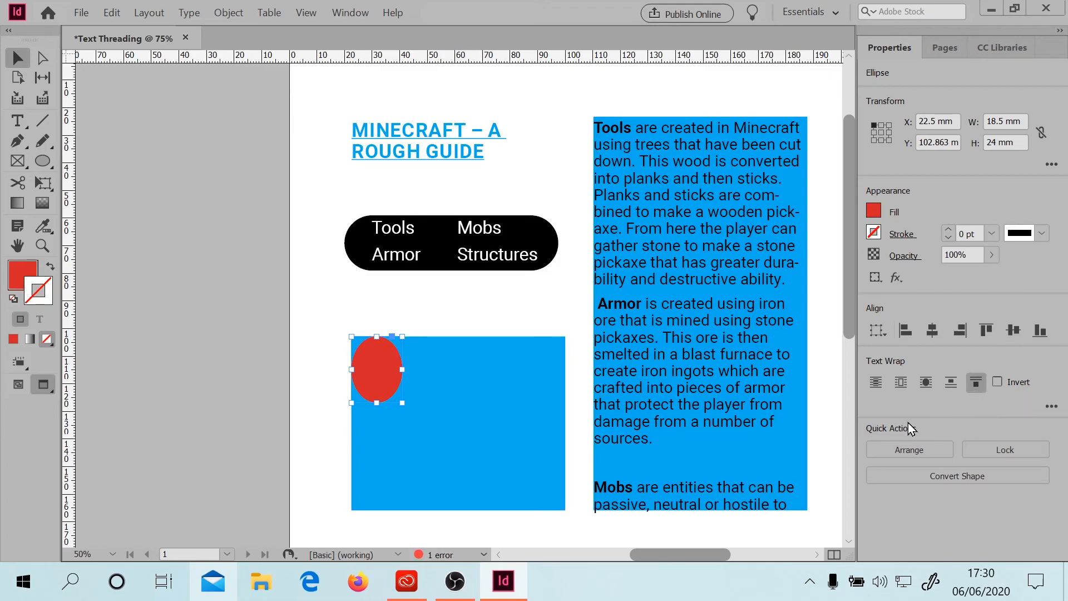
Undo all text wrap, resizing, moving and colour changes to the ellipse, including the drawing of the circle itself.
drag(851, 327, 828, 346)
key(ctrl+z)
key(ctrl+z)
key(ctrl+z)
key(ctrl+z)
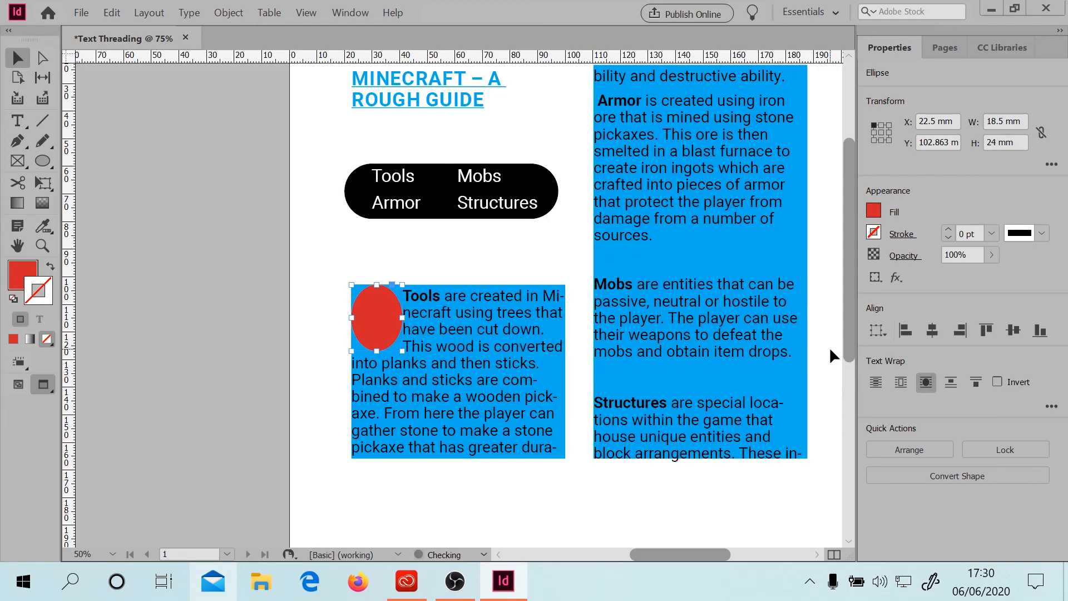
key(ctrl+z)
key(ctrl+z)
key(ctrl+z)
key(ctrl+z)
key(ctrl+z)
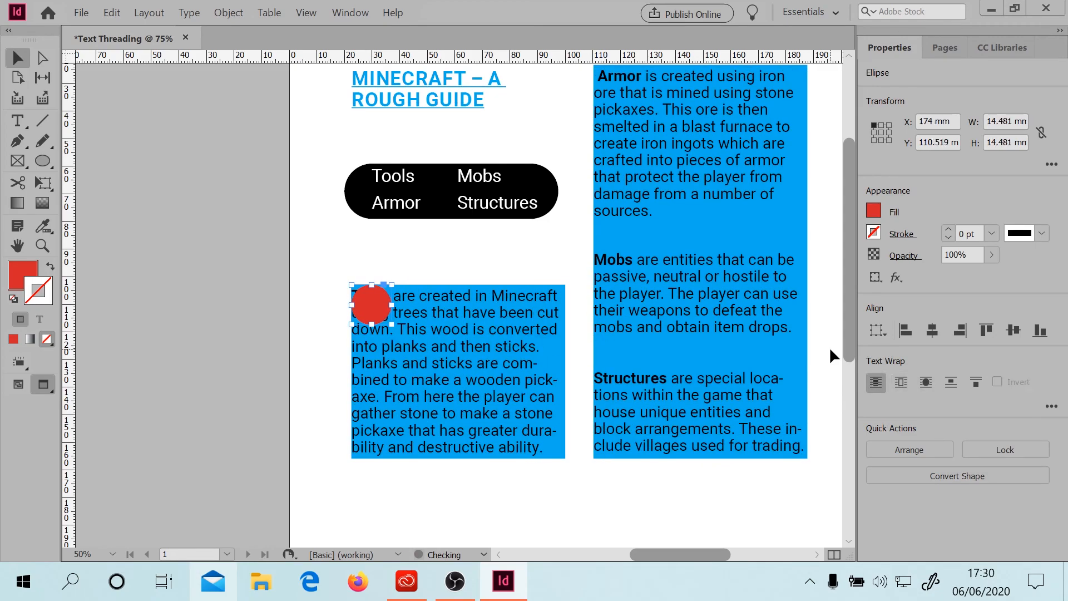
key(ctrl+z)
key(ctrl+z)
key(ctrl+z)
key(ctrl+z)
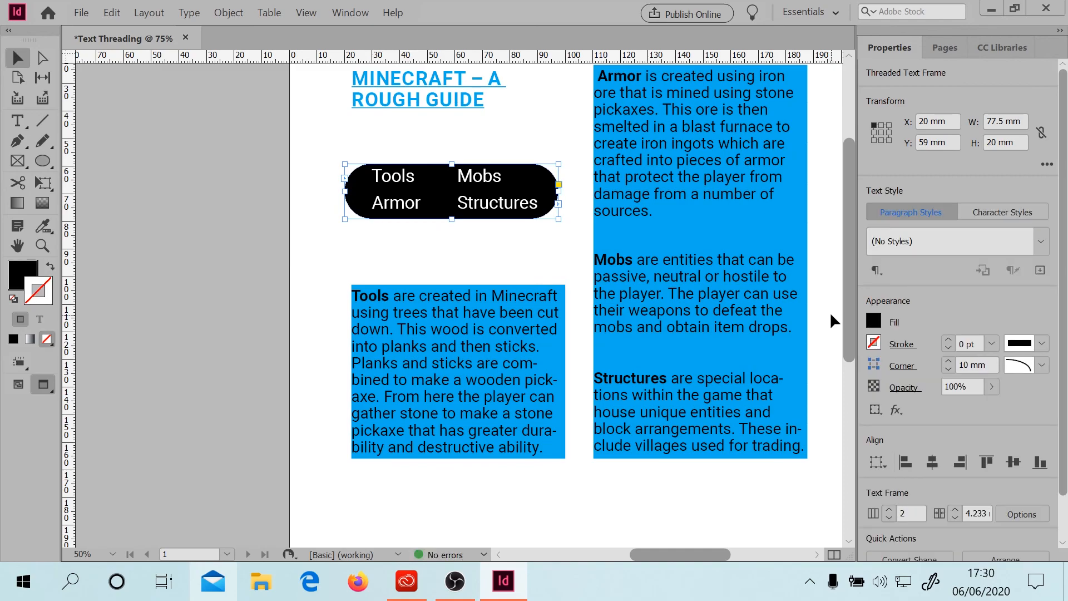
Switch the screen mode to Presentation.
right_click(40, 389)
click(114, 475)
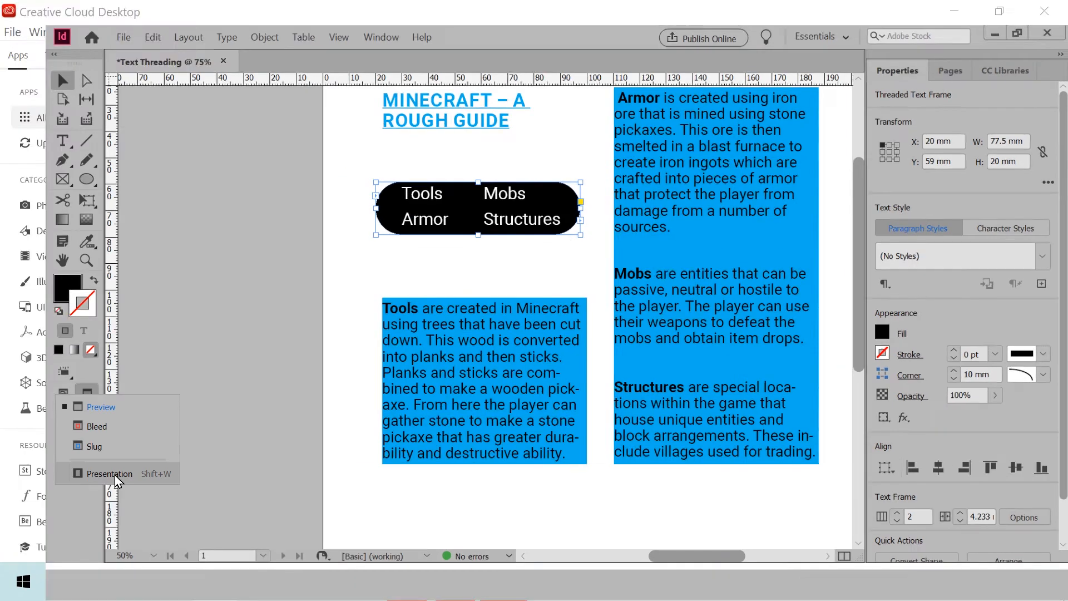